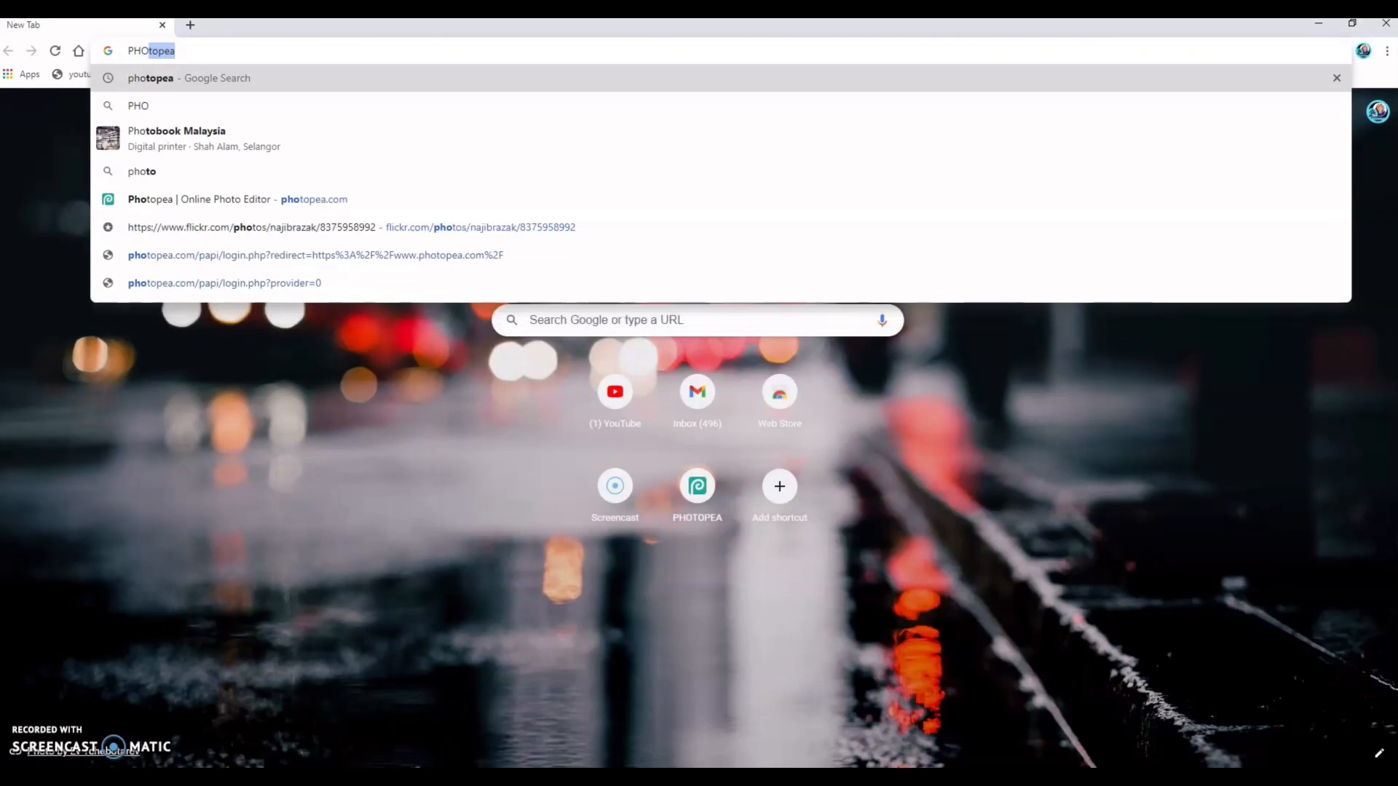
Step: Go to Photopea and open the poster template TEMPLATE-POSTER-AYU-LATEST-BA from the Desktop folder
left_click(697, 489)
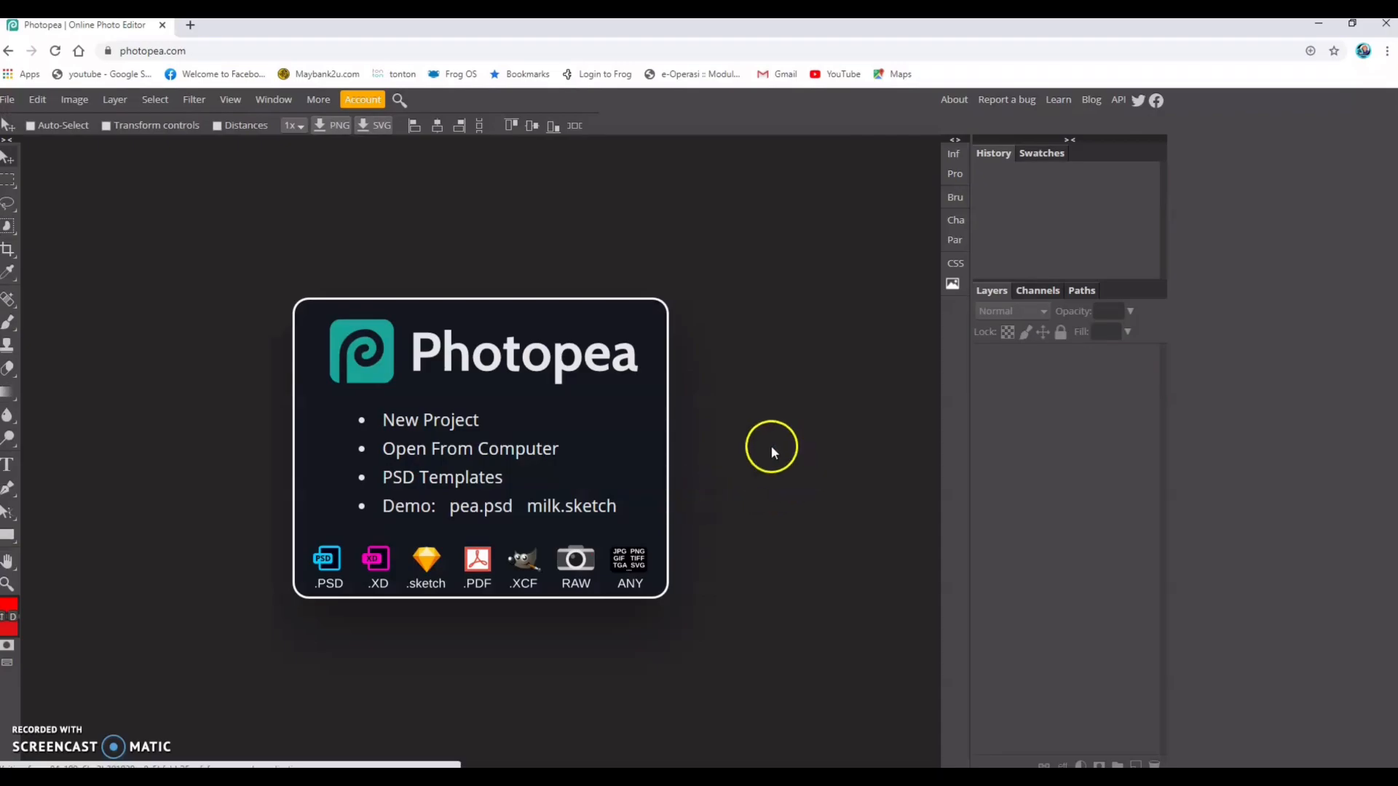
left_click(7, 99)
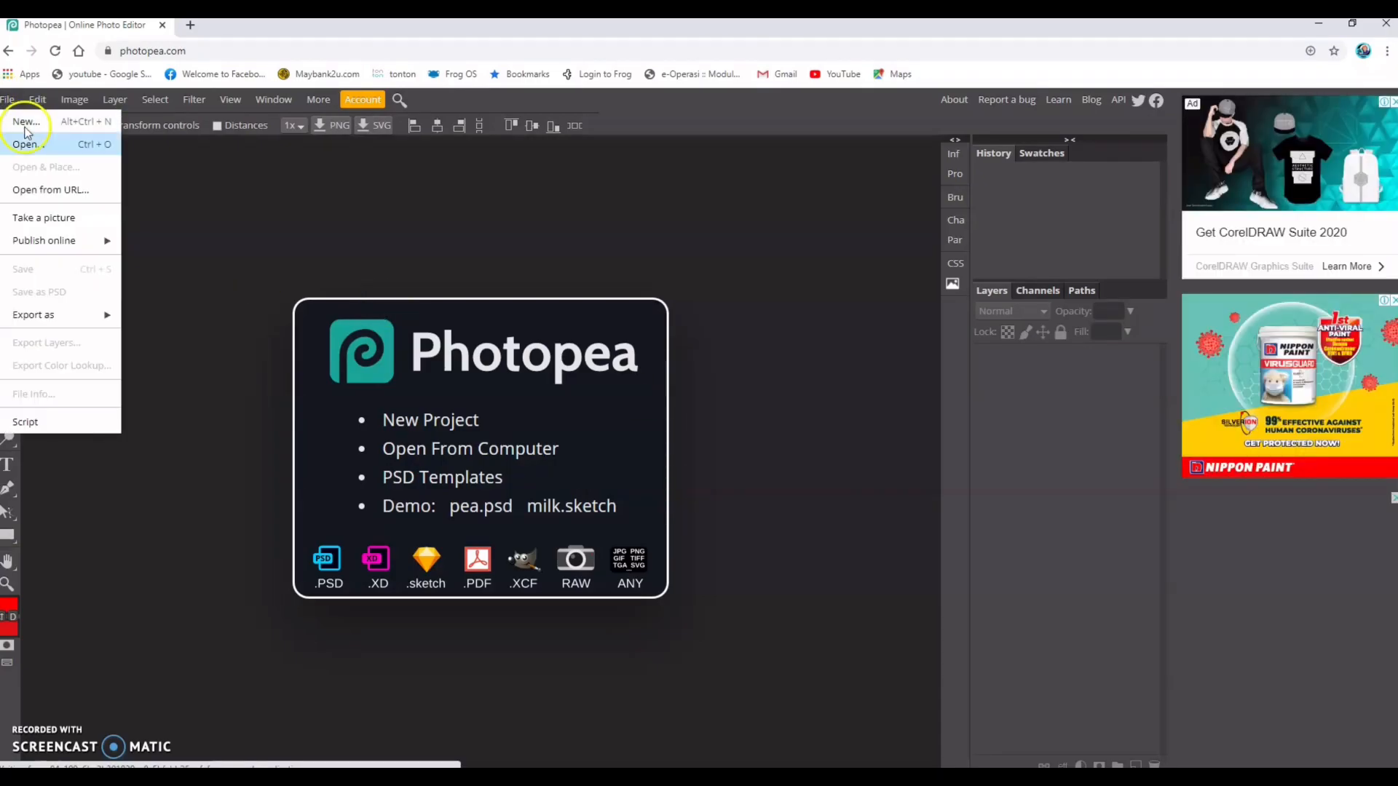
left_click(73, 131)
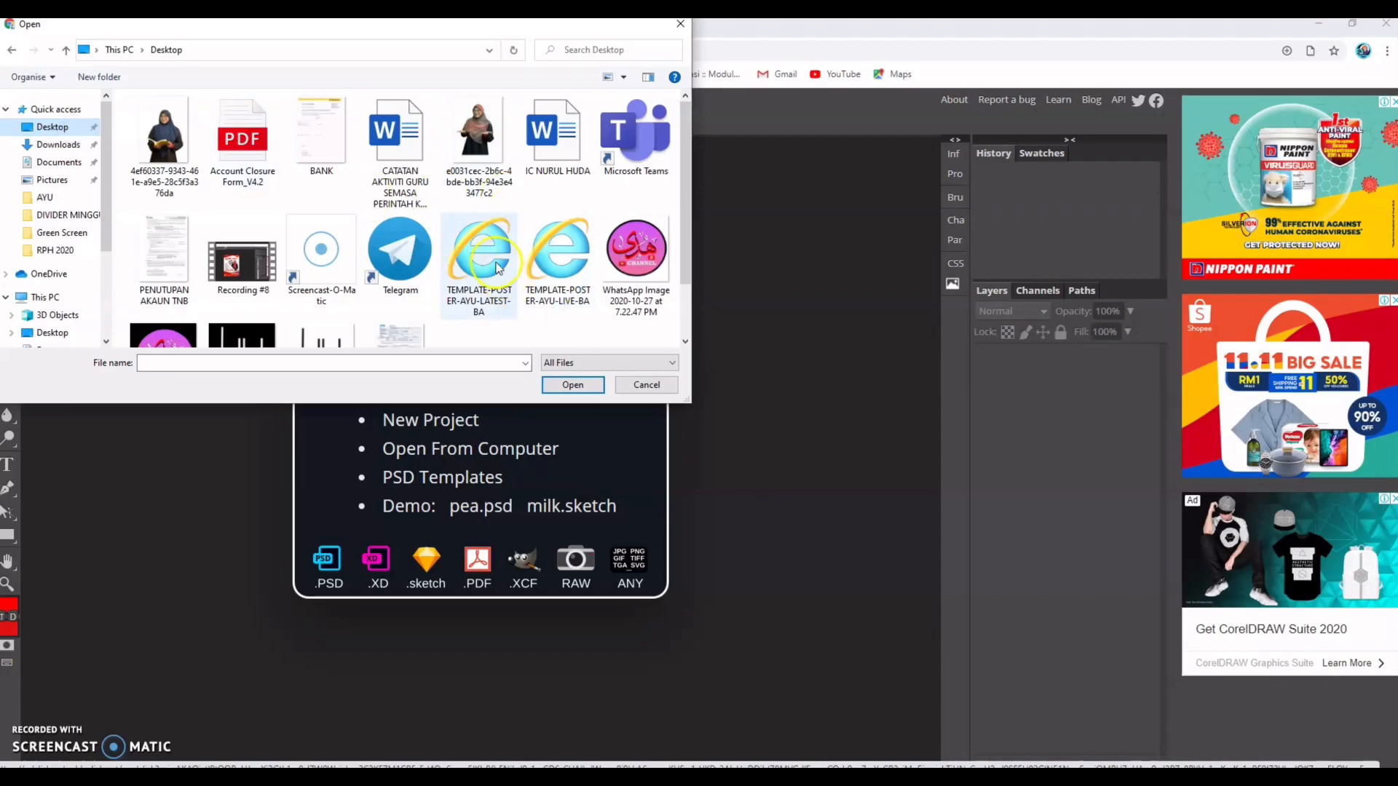
left_click(479, 252)
double_click(479, 252)
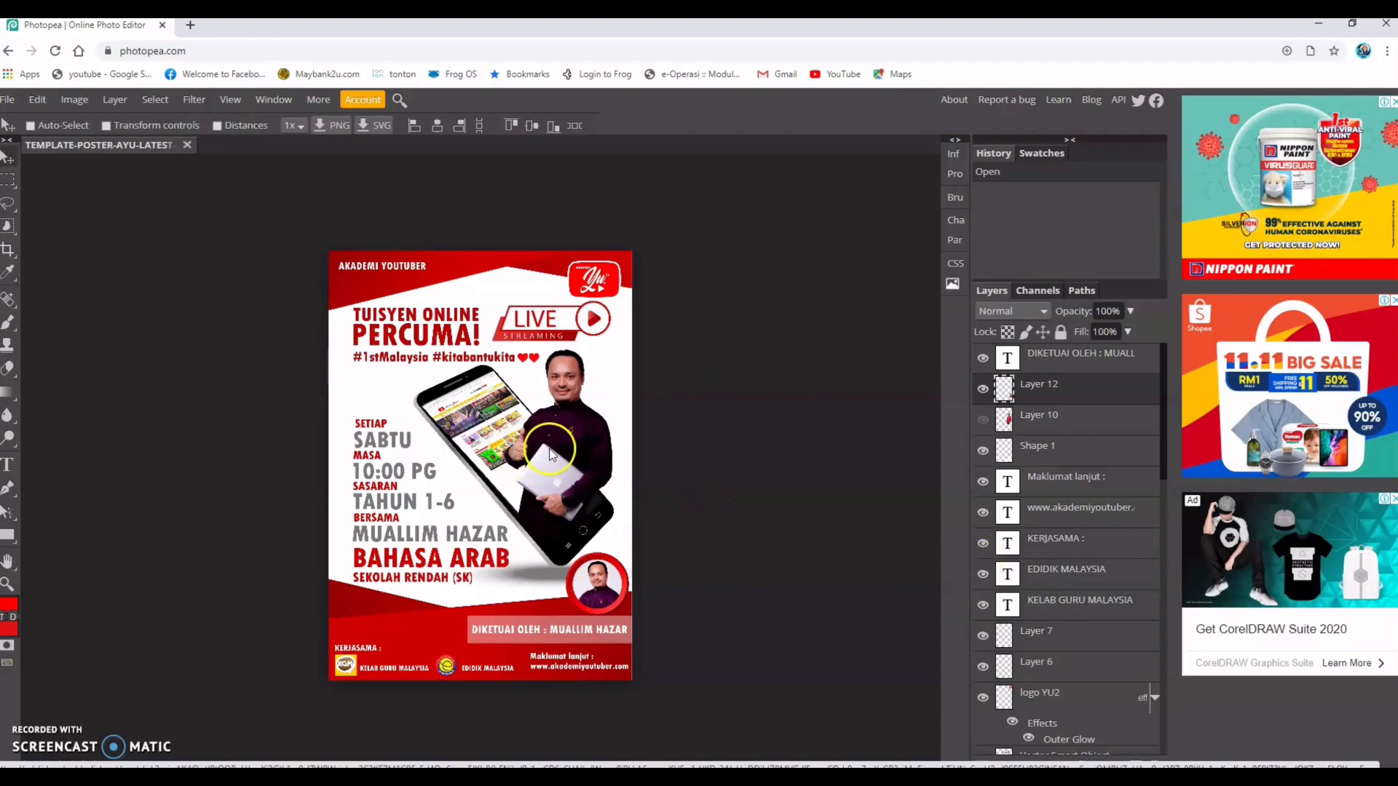
Step: Find the layer of the large man in front of the phone, Layer 11 copy, and hide it
scroll(1039, 499, "down", 2)
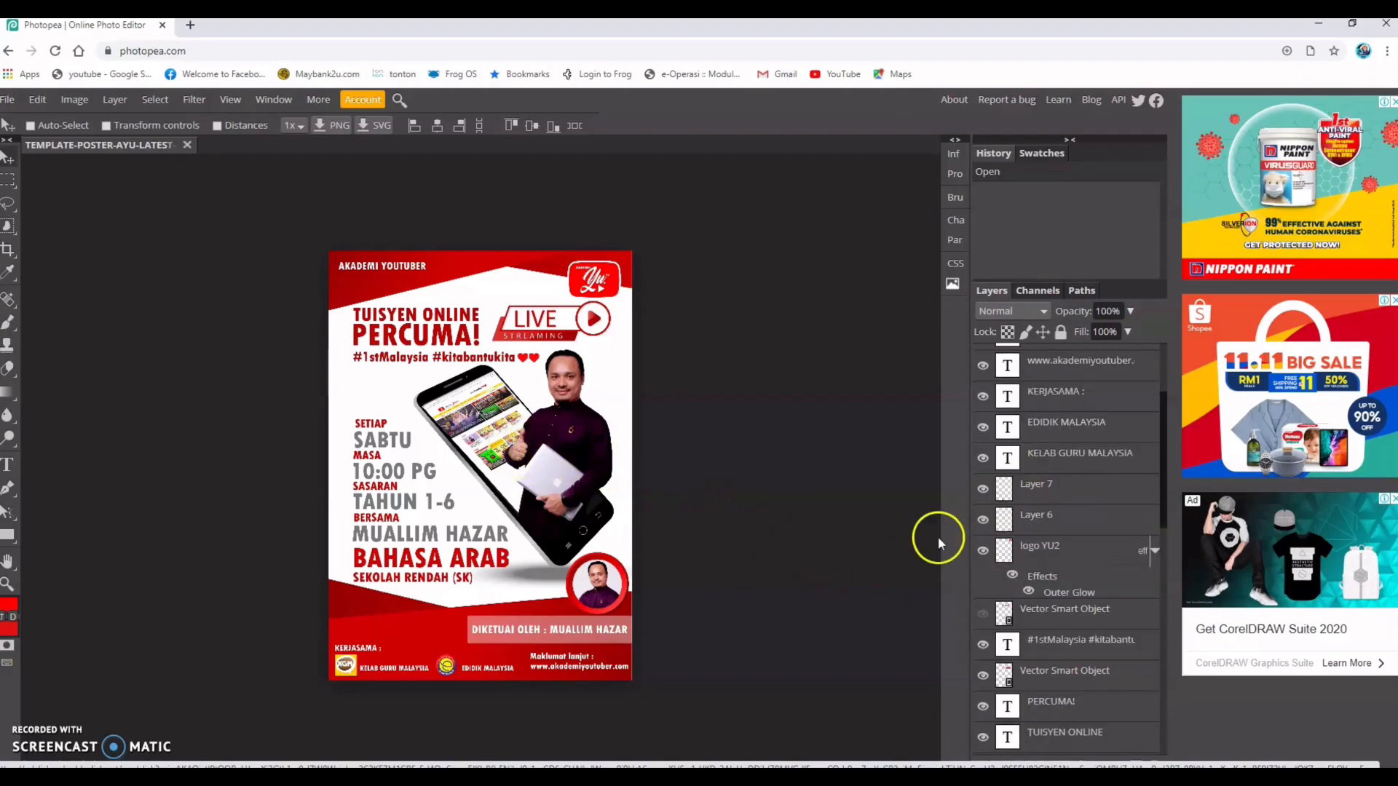
left_click(579, 463)
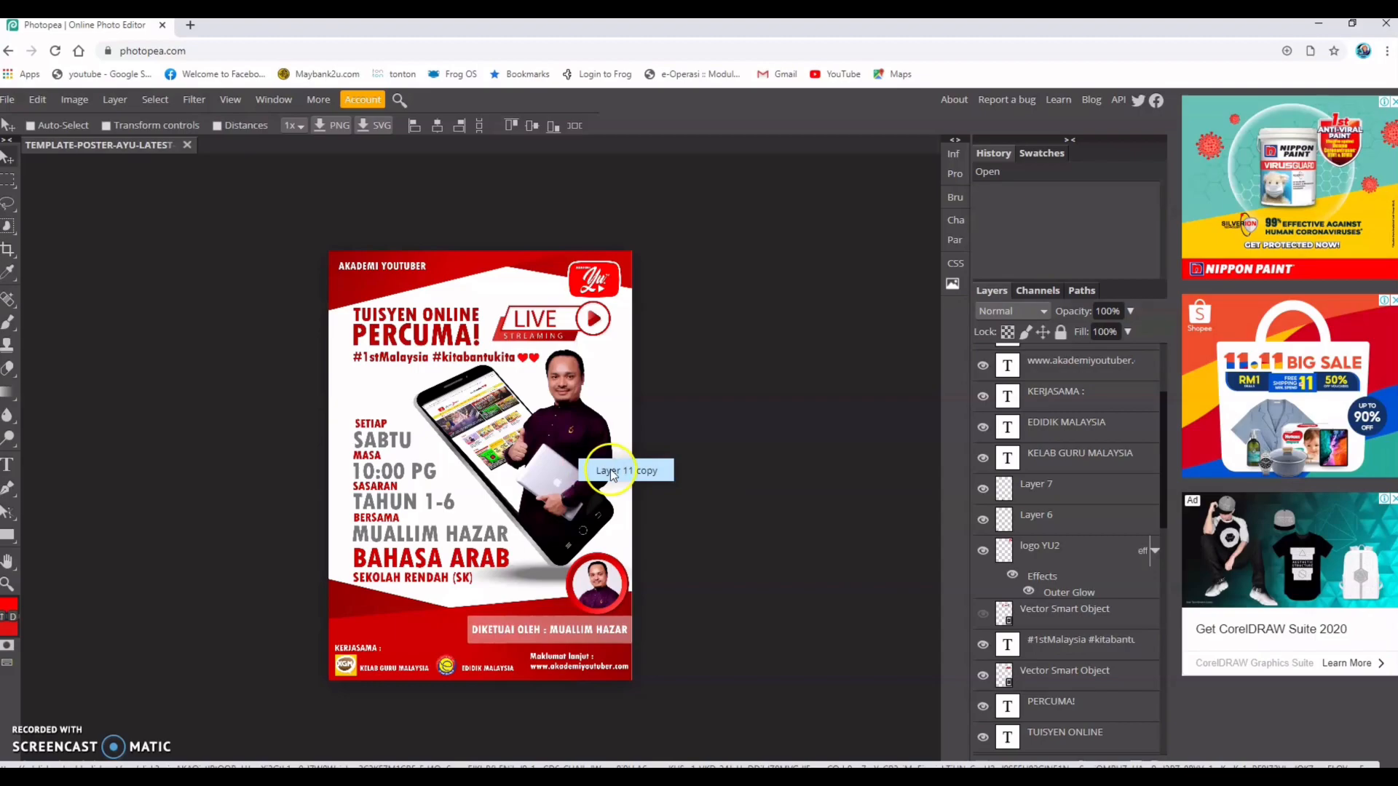
left_click(611, 473)
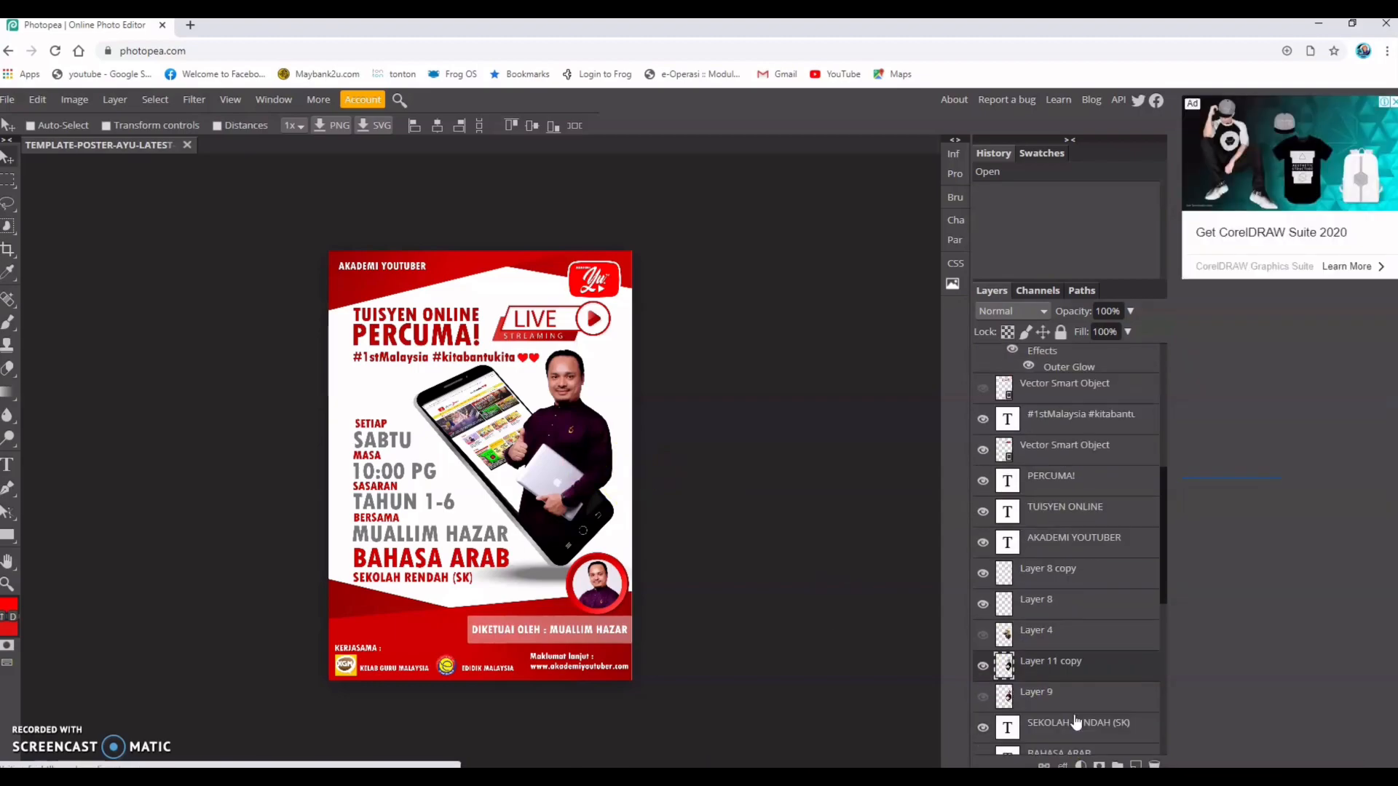
scroll(1072, 724, "down", 2)
left_click(981, 596)
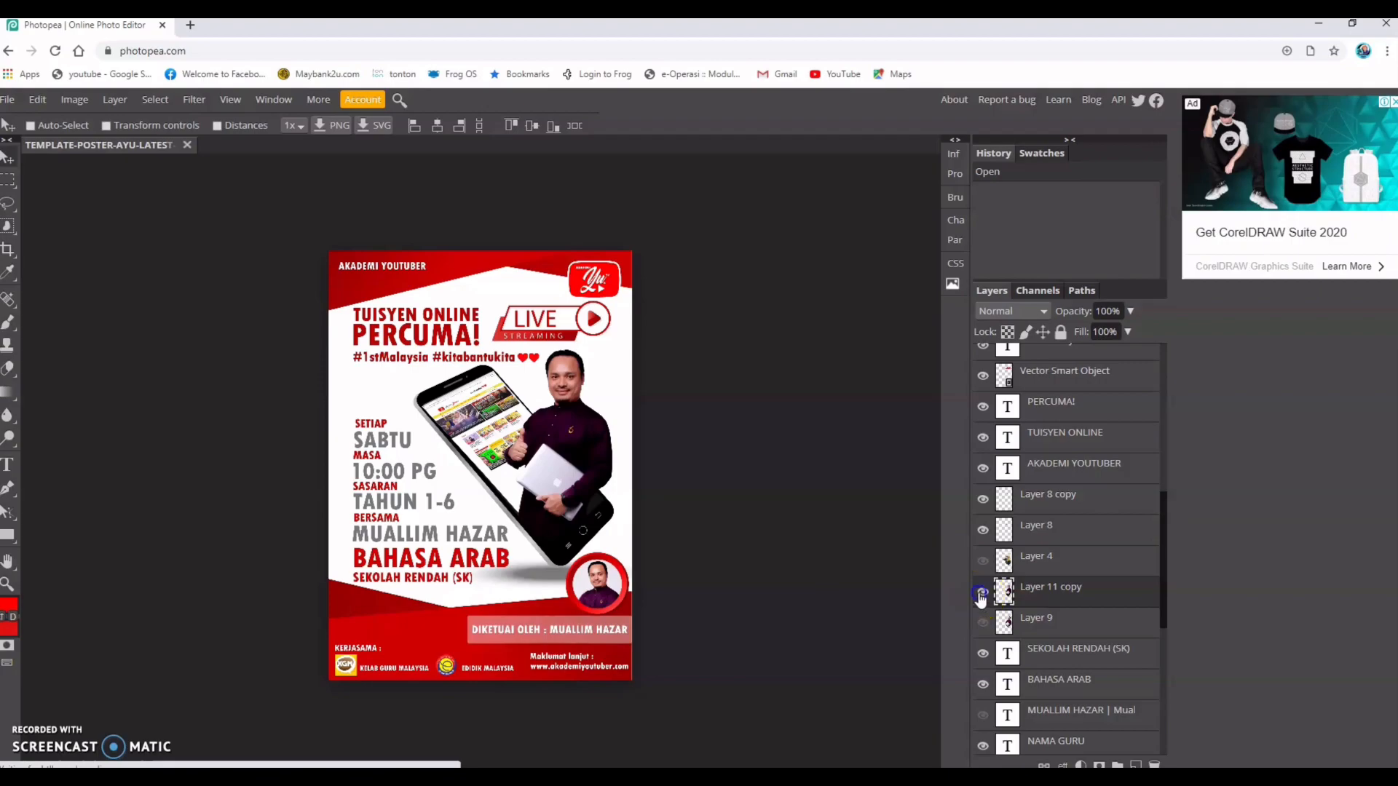
left_click(981, 596)
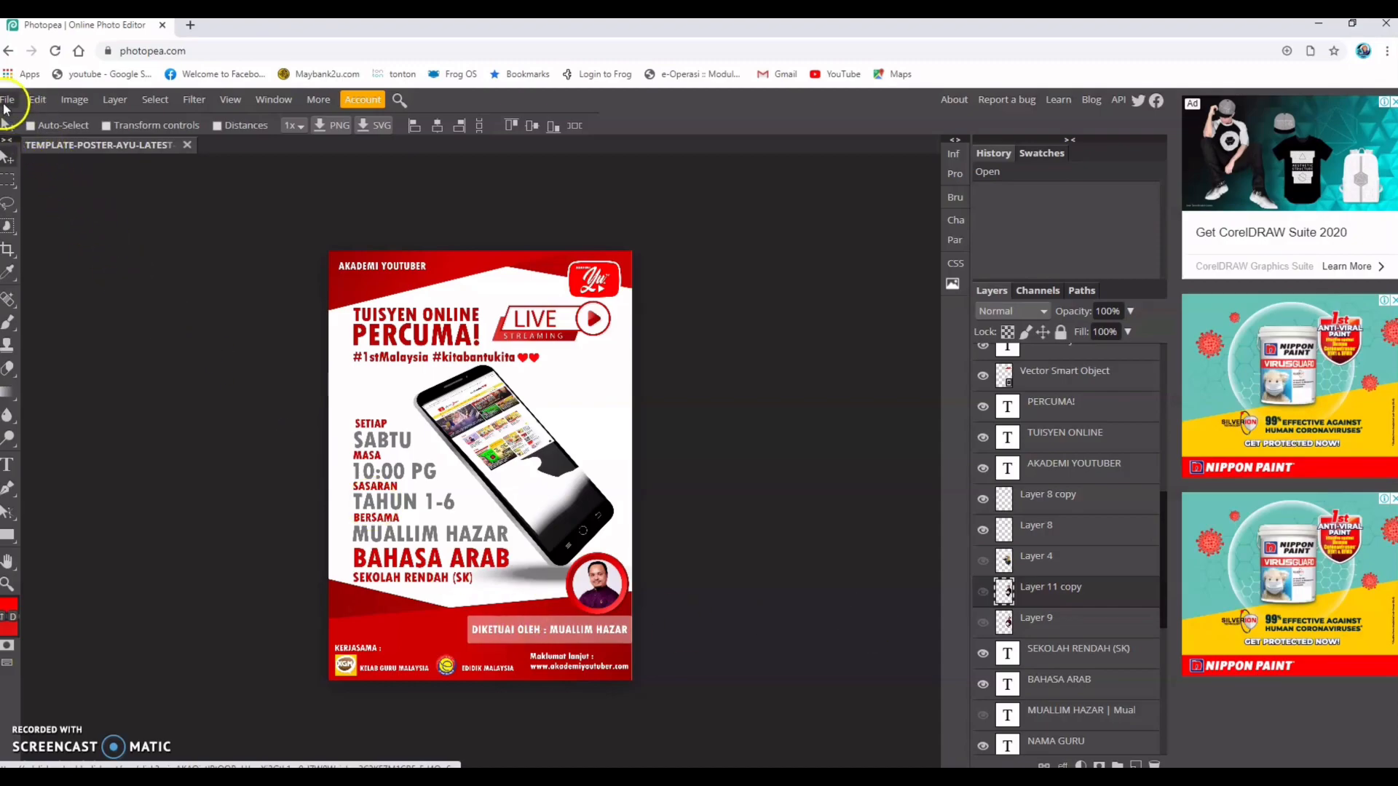
left_click(7, 101)
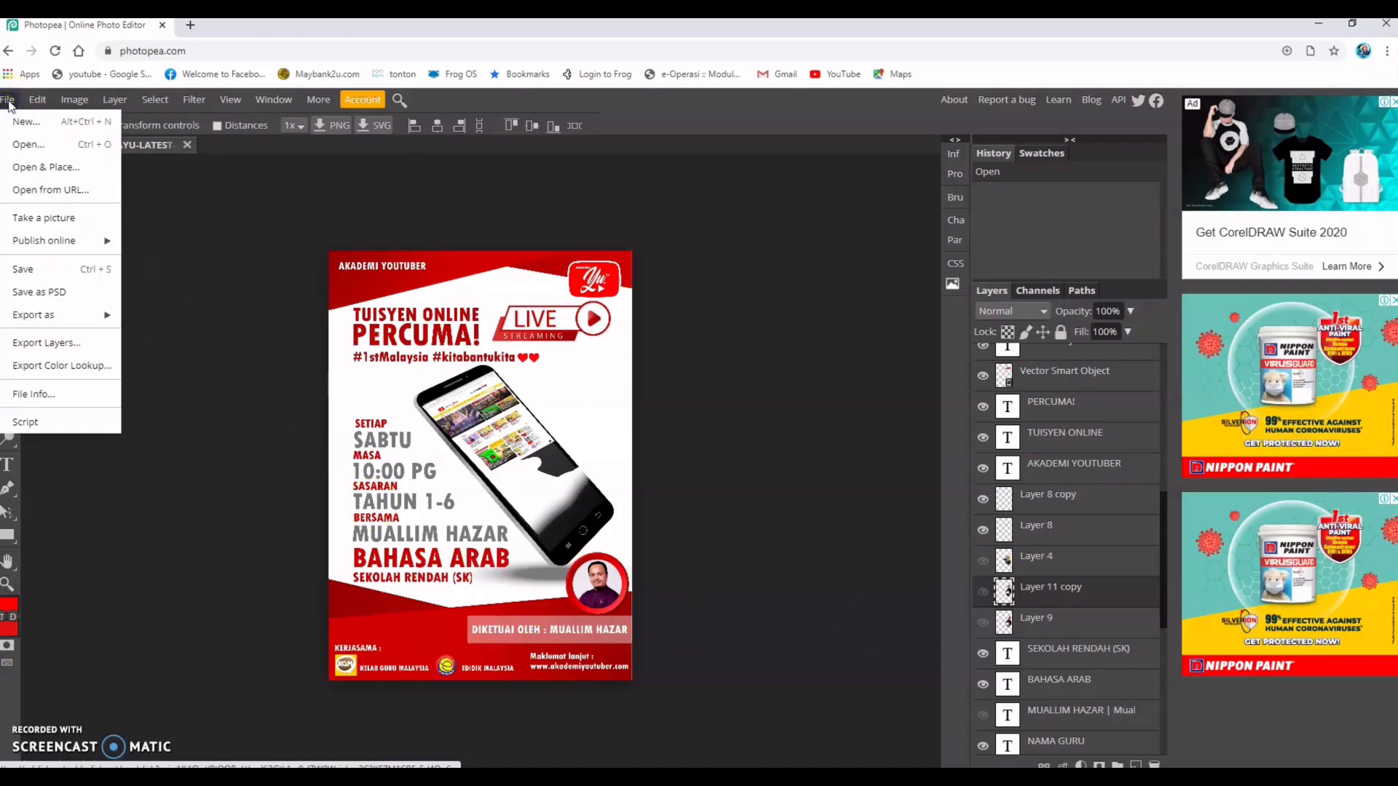
left_click(59, 174)
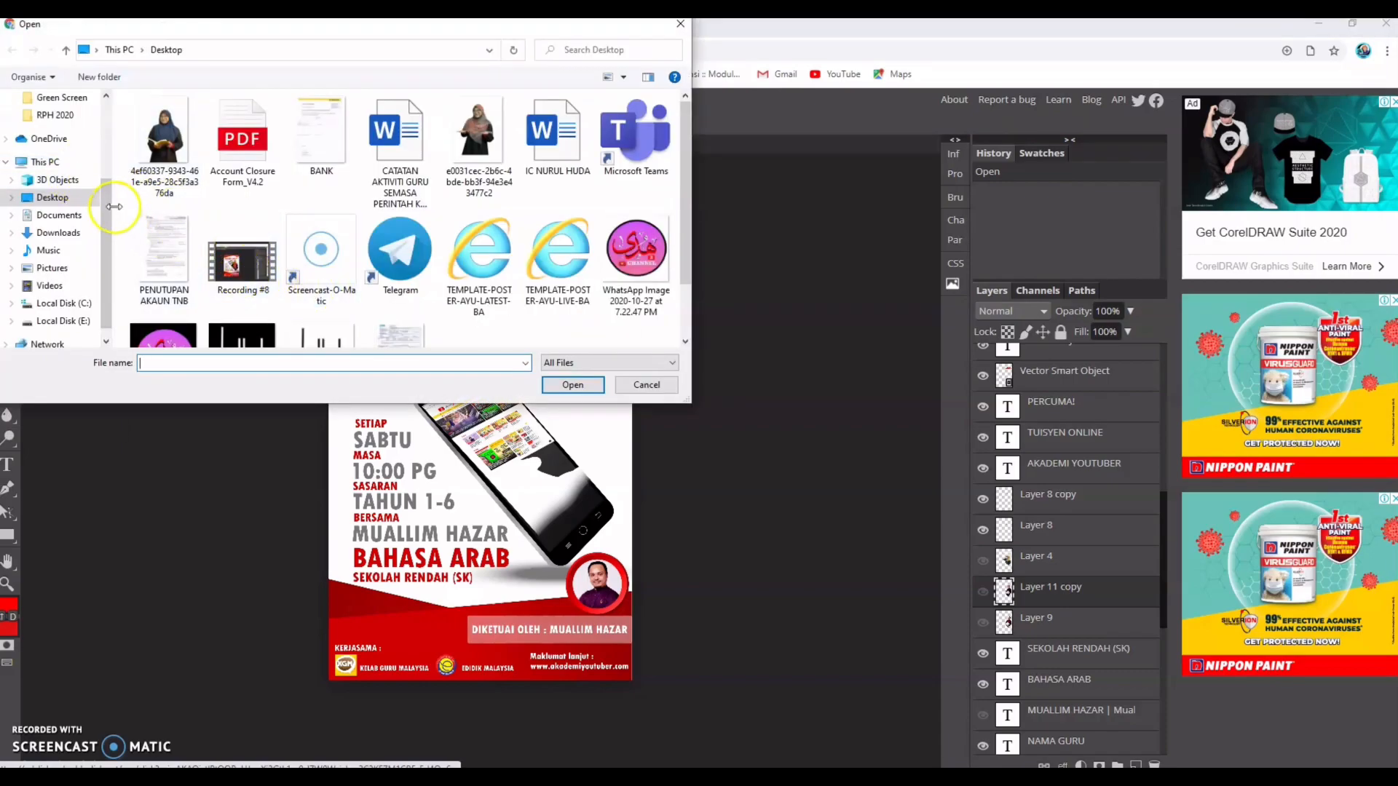
left_click_drag(108, 206, 112, 130)
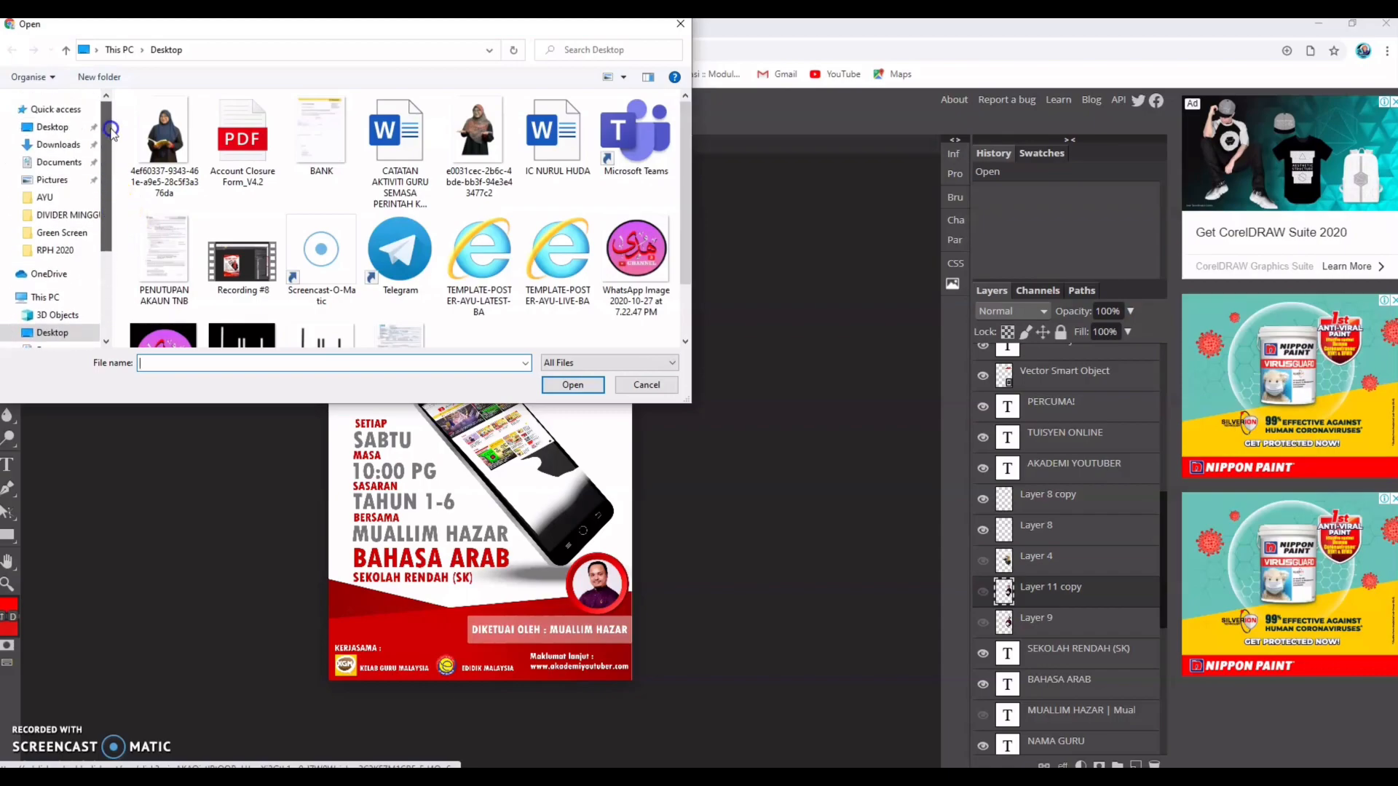
left_click(64, 162)
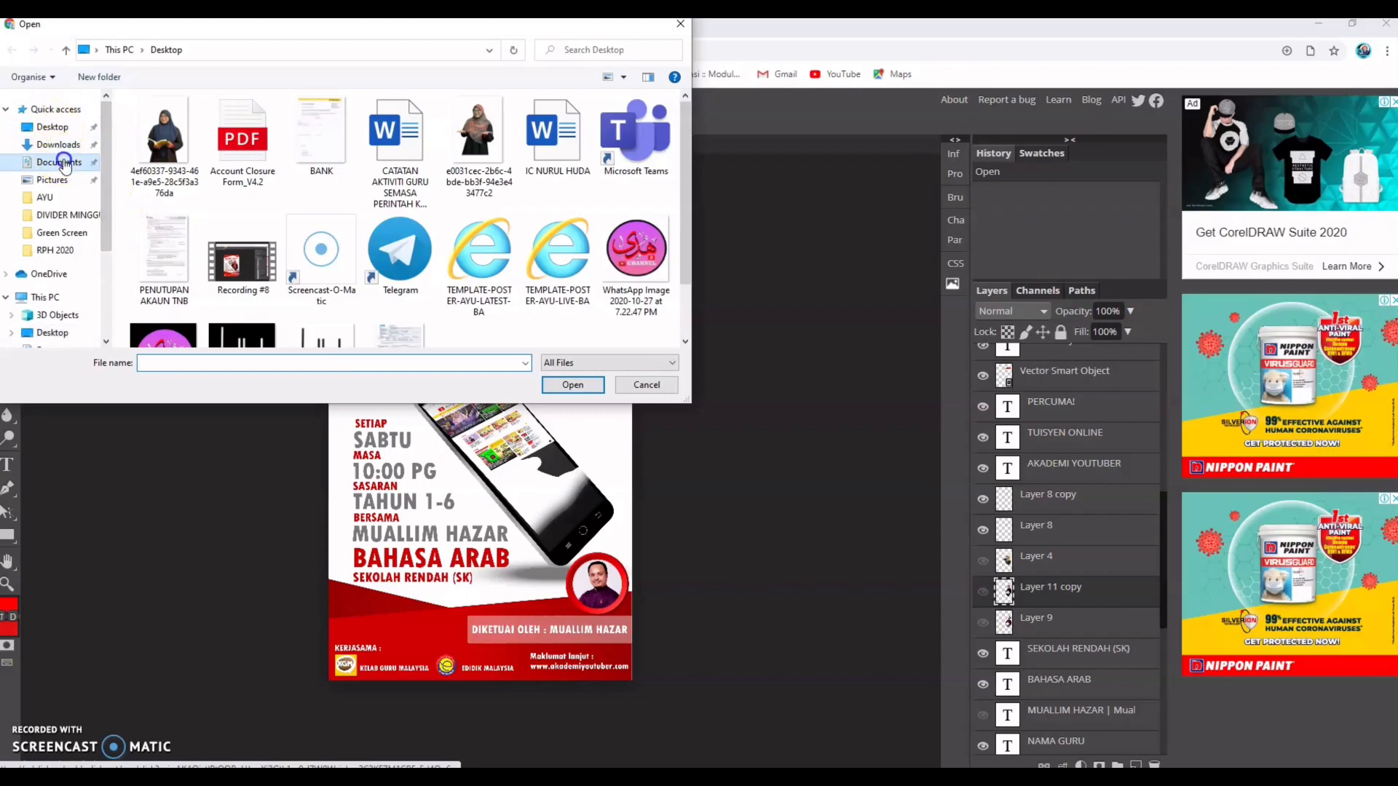
double_click(153, 130)
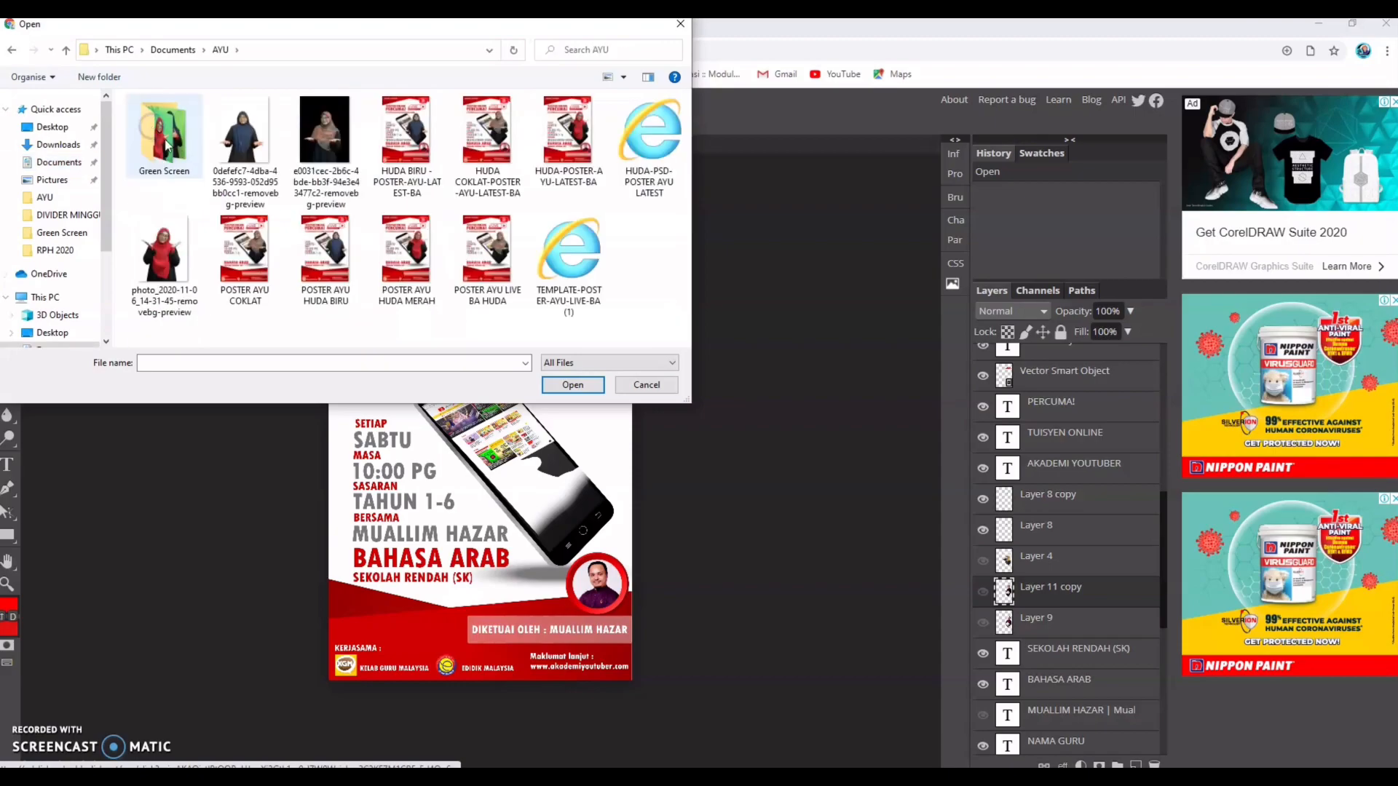
double_click(264, 144)
Step: Move the placed photo over the phone and scale it to about 337% so the woman stands in front of the screen
left_click_drag(356, 308, 547, 519)
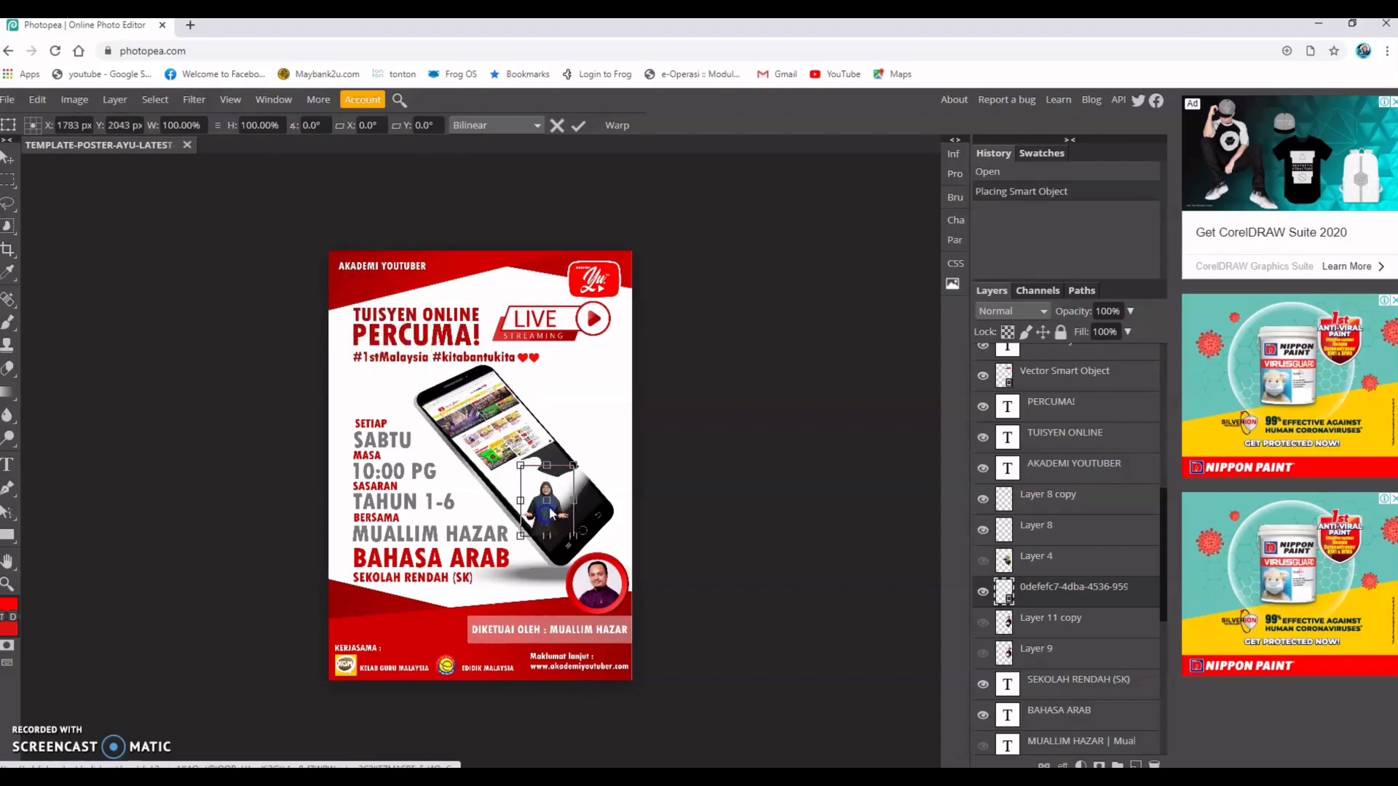
left_click_drag(574, 463, 641, 334)
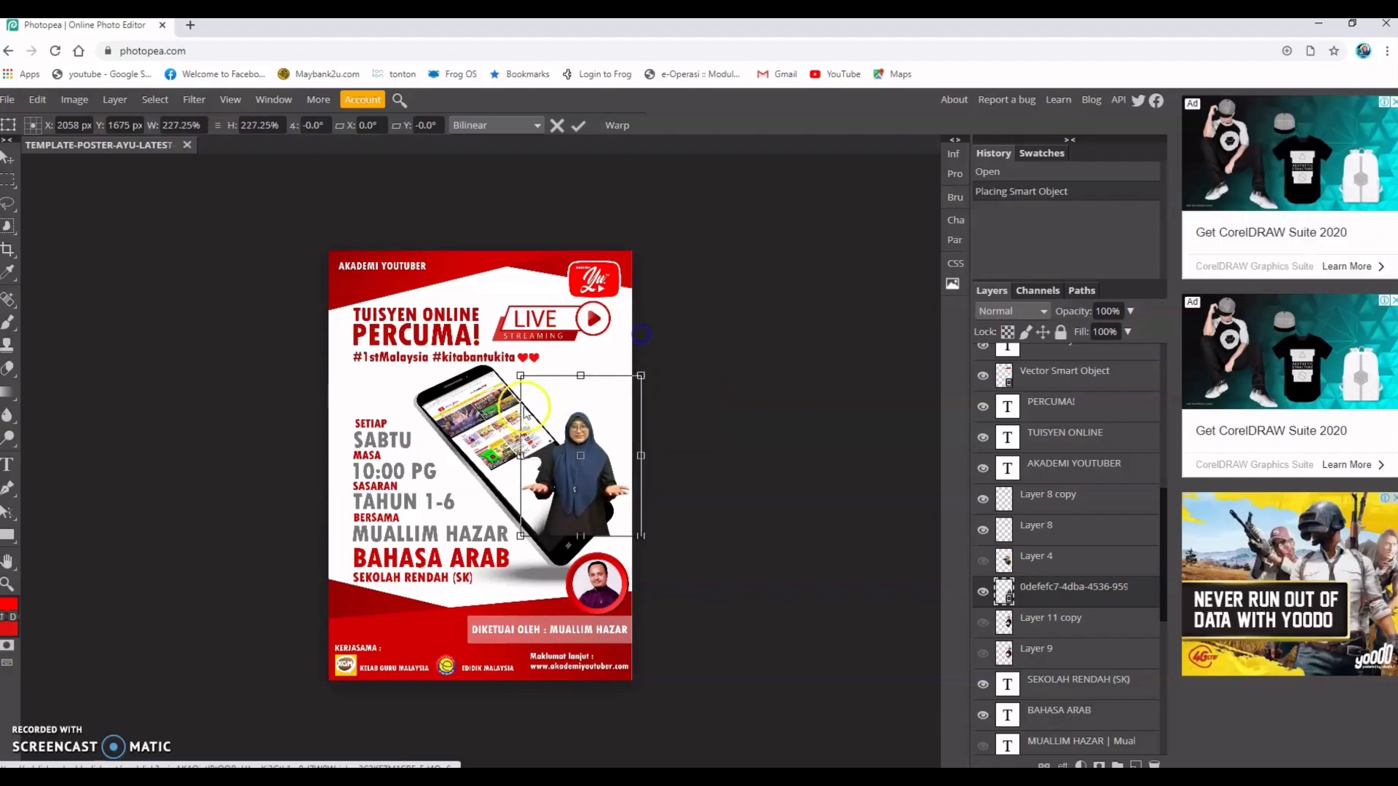
left_click_drag(519, 376, 455, 345)
left_click(548, 413)
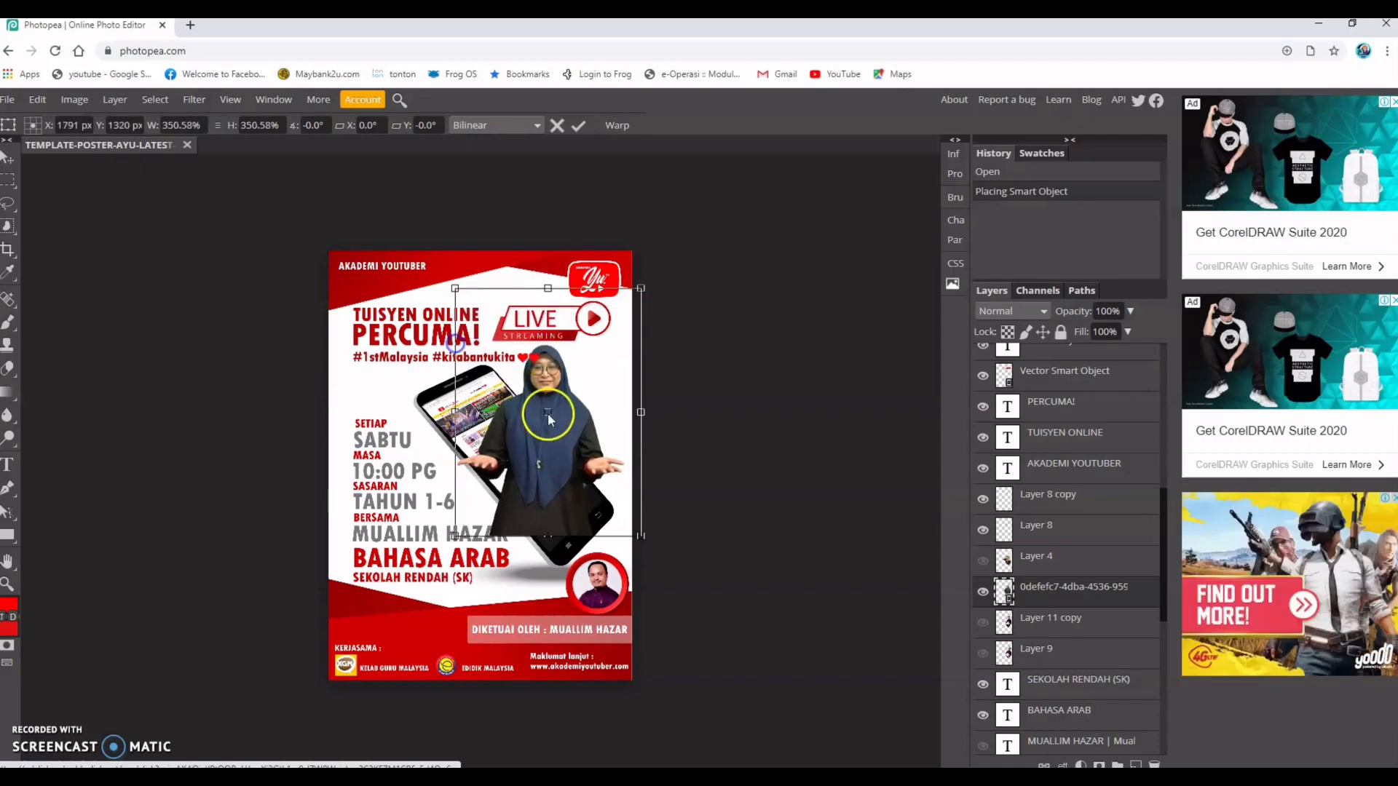
left_click_drag(540, 458, 559, 465)
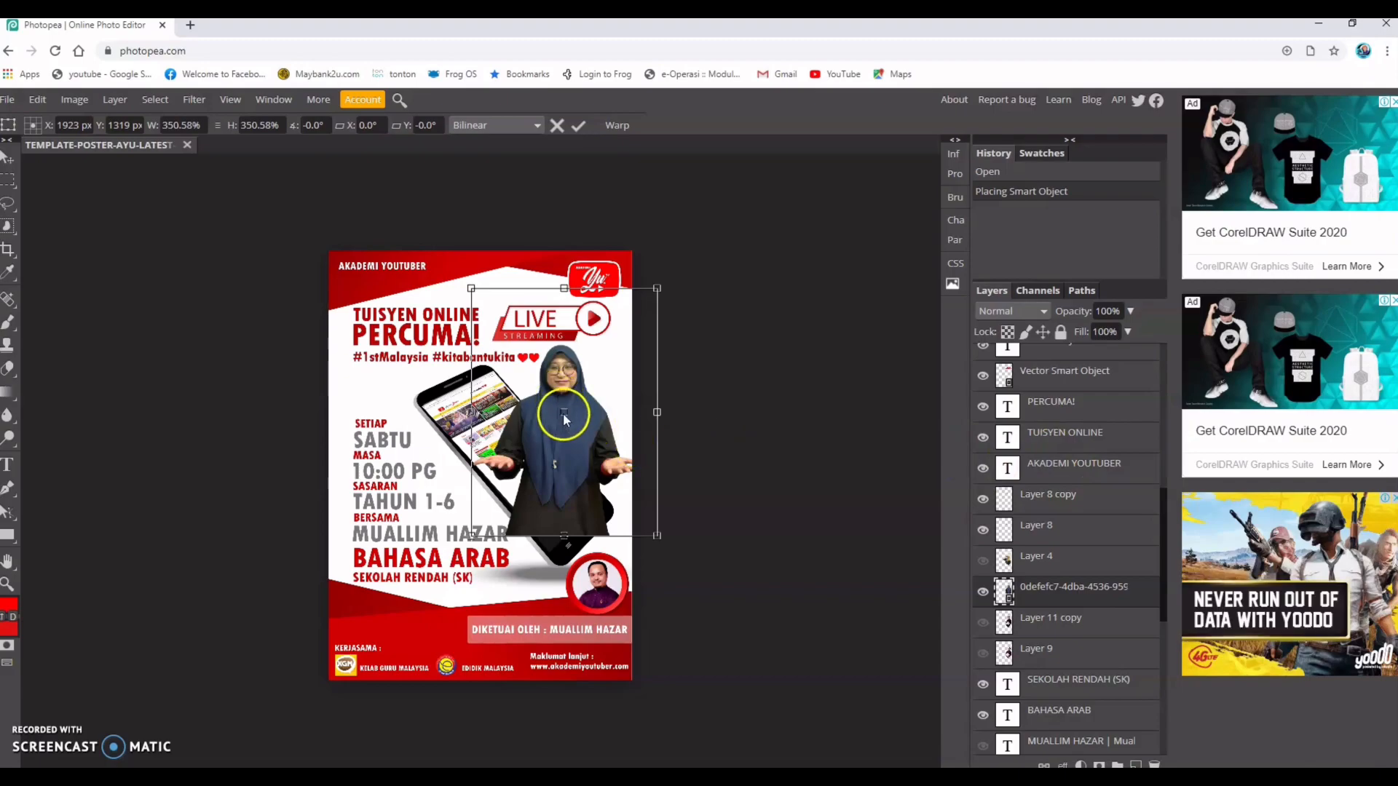
left_click(597, 461)
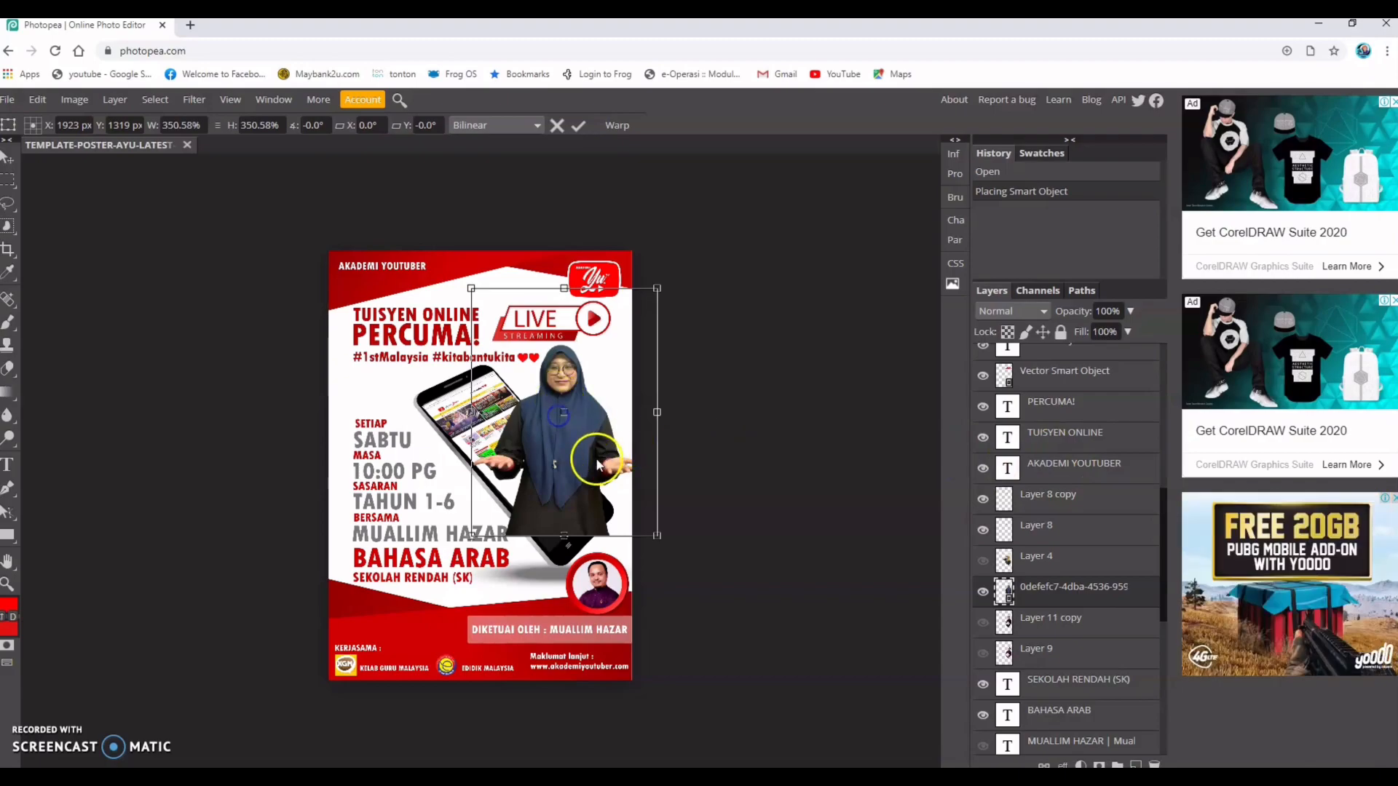
left_click_drag(555, 458, 544, 461)
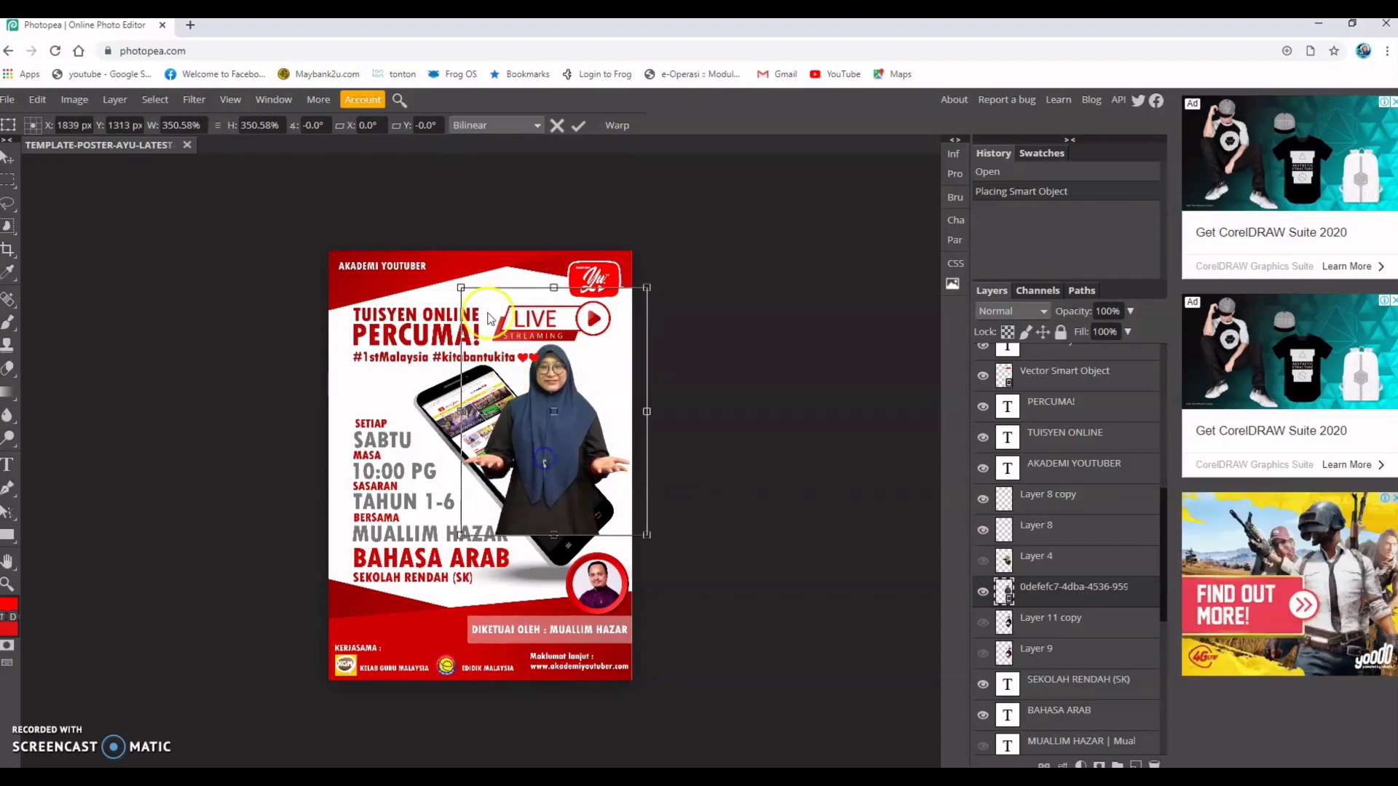
left_click_drag(458, 288, 469, 297)
Step: Apply the photo's transform and lower its layer opacity to 62%
left_click(982, 499)
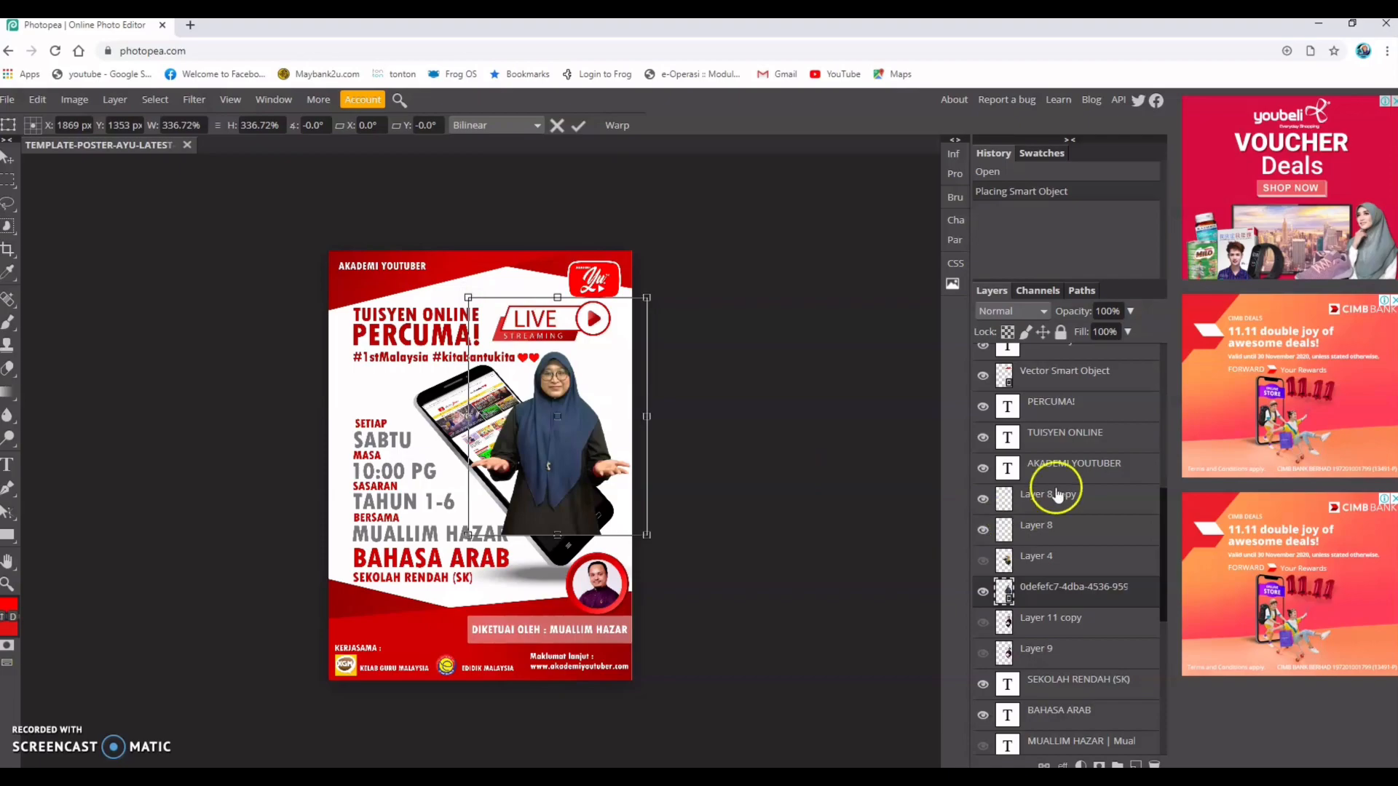
left_click(1130, 311)
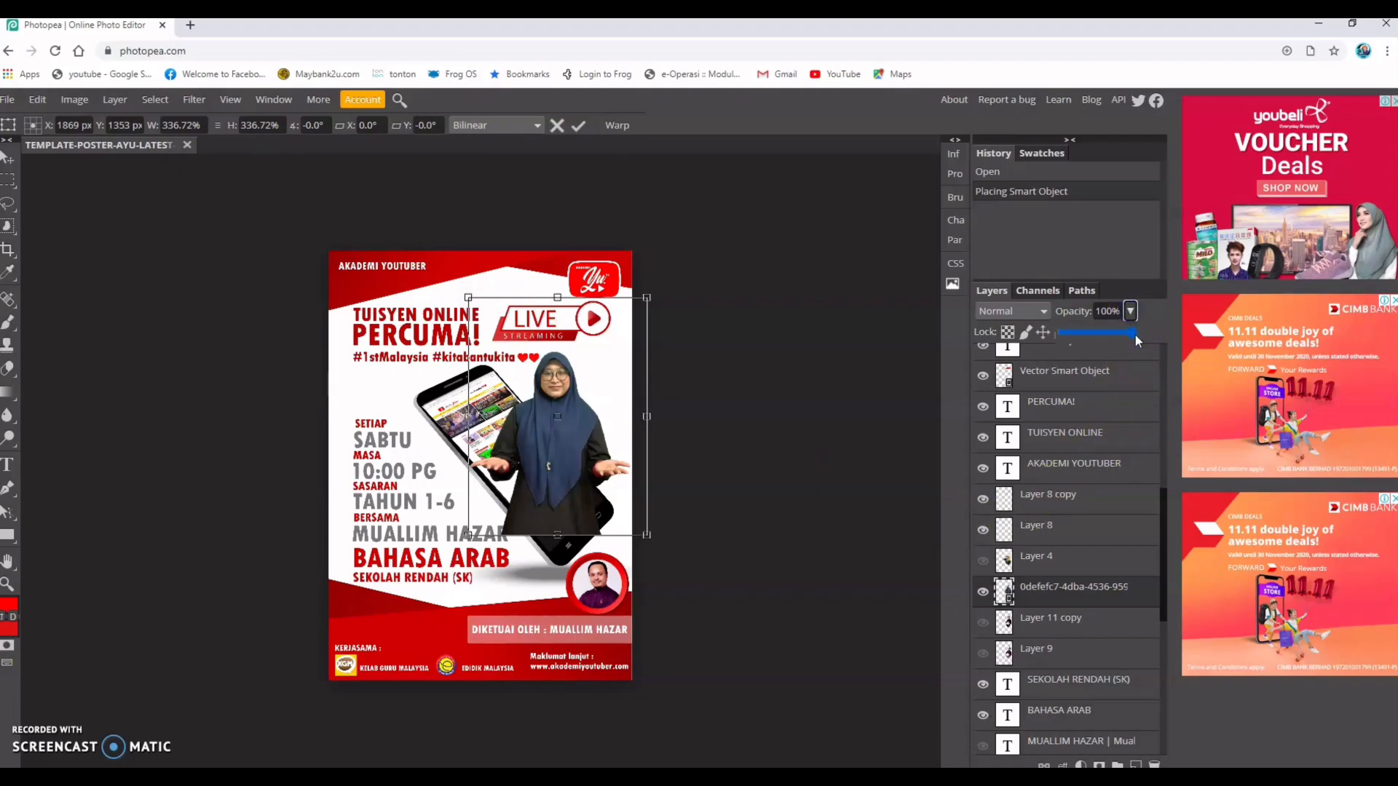
left_click_drag(1132, 333, 1105, 338)
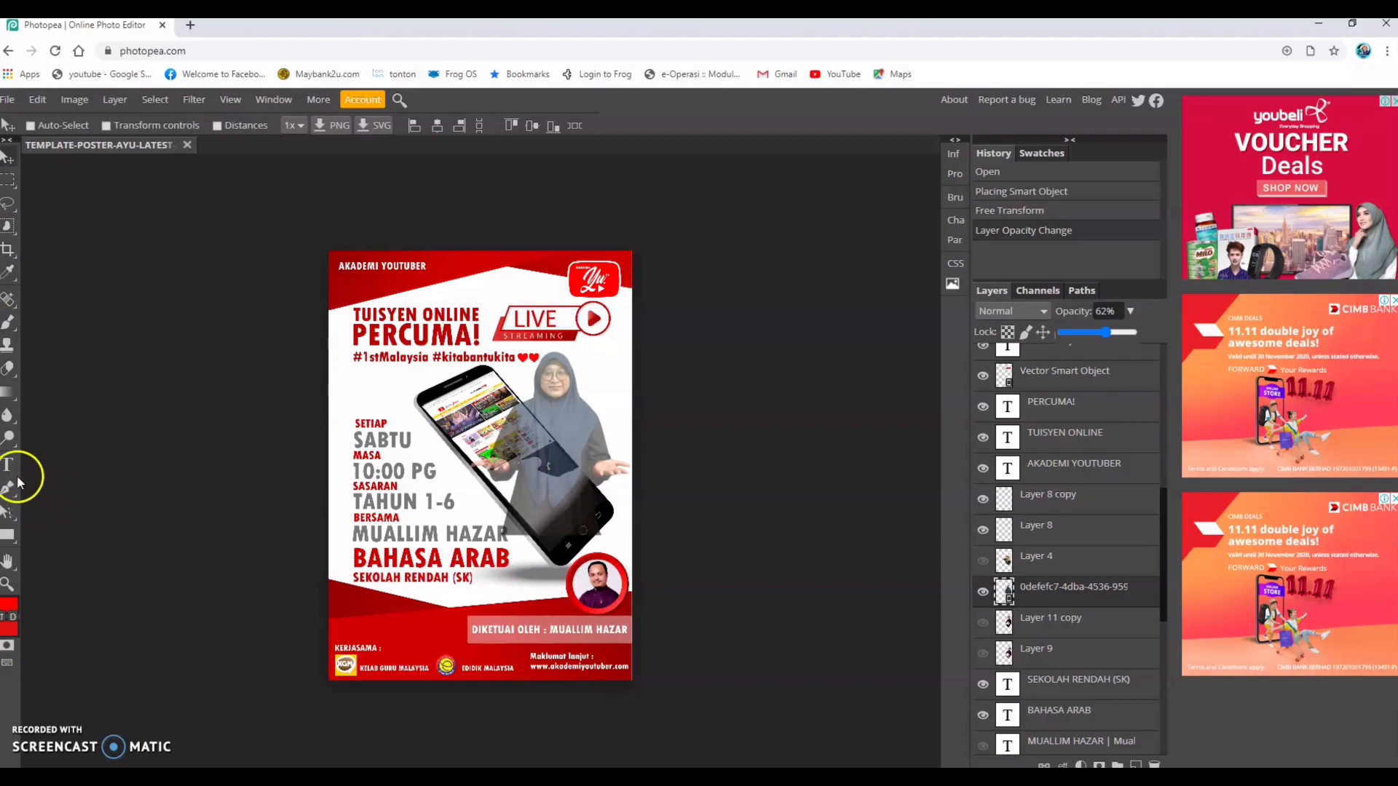
Step: Draw a closed Pen shape along the lower edges of the phone screen, enclosing the area beneath the woman's body
left_click(11, 497)
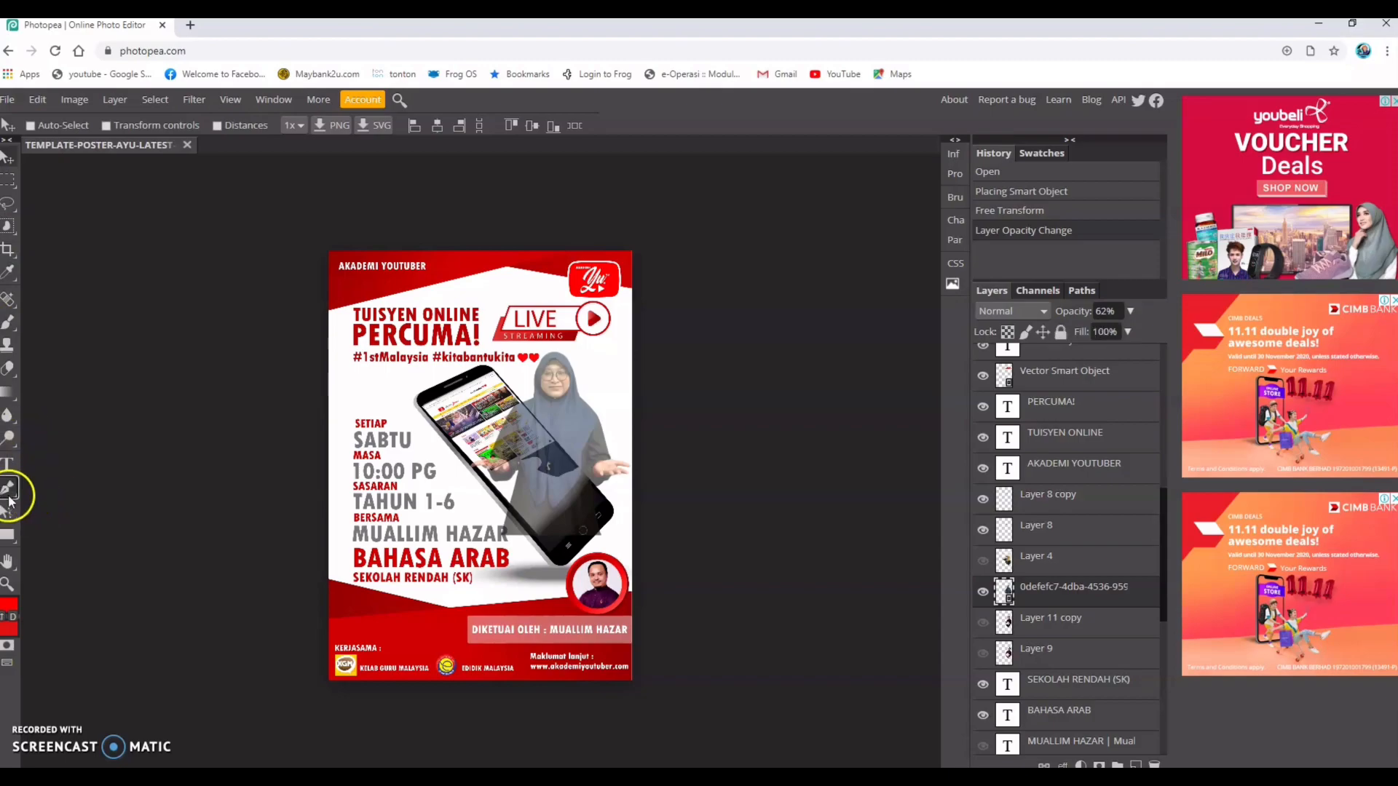
left_click(63, 492)
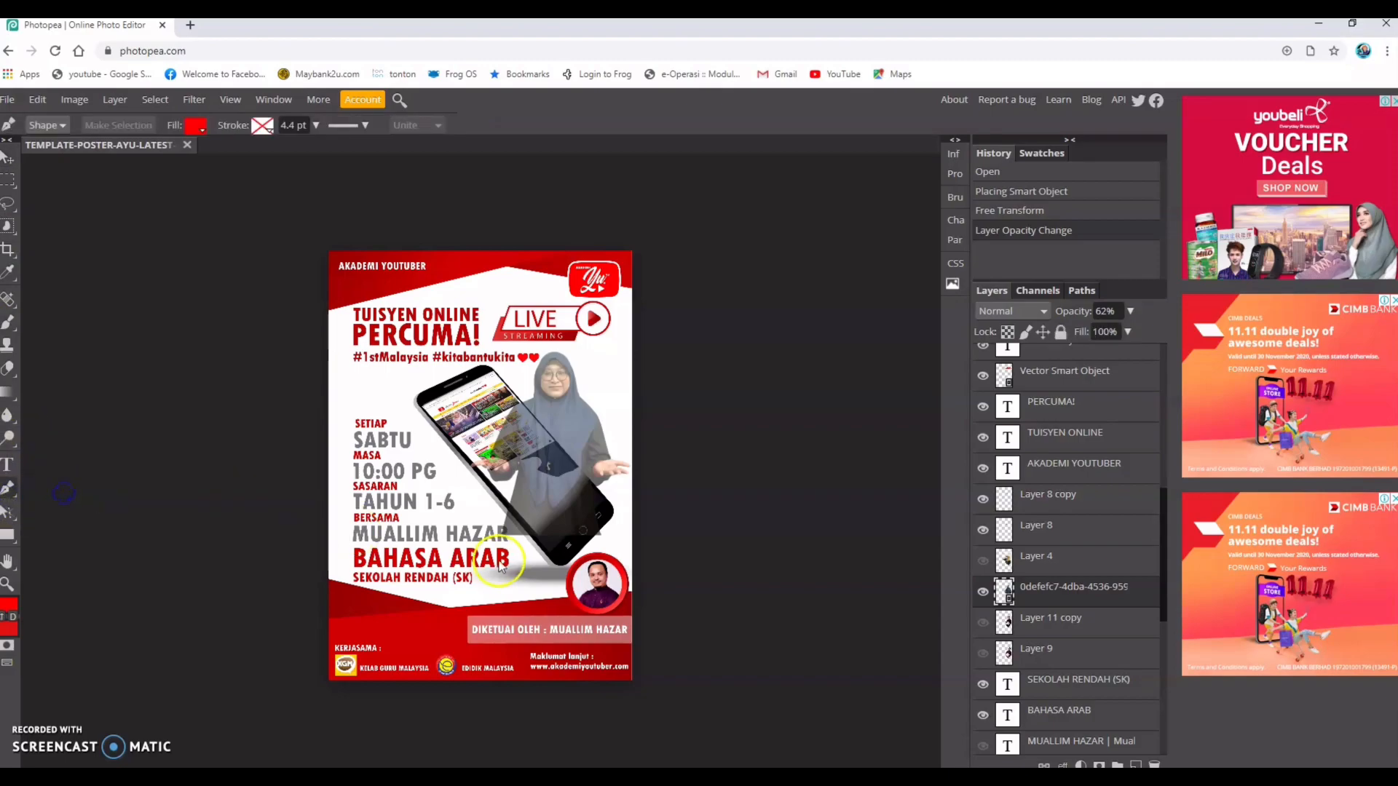
left_click(602, 503)
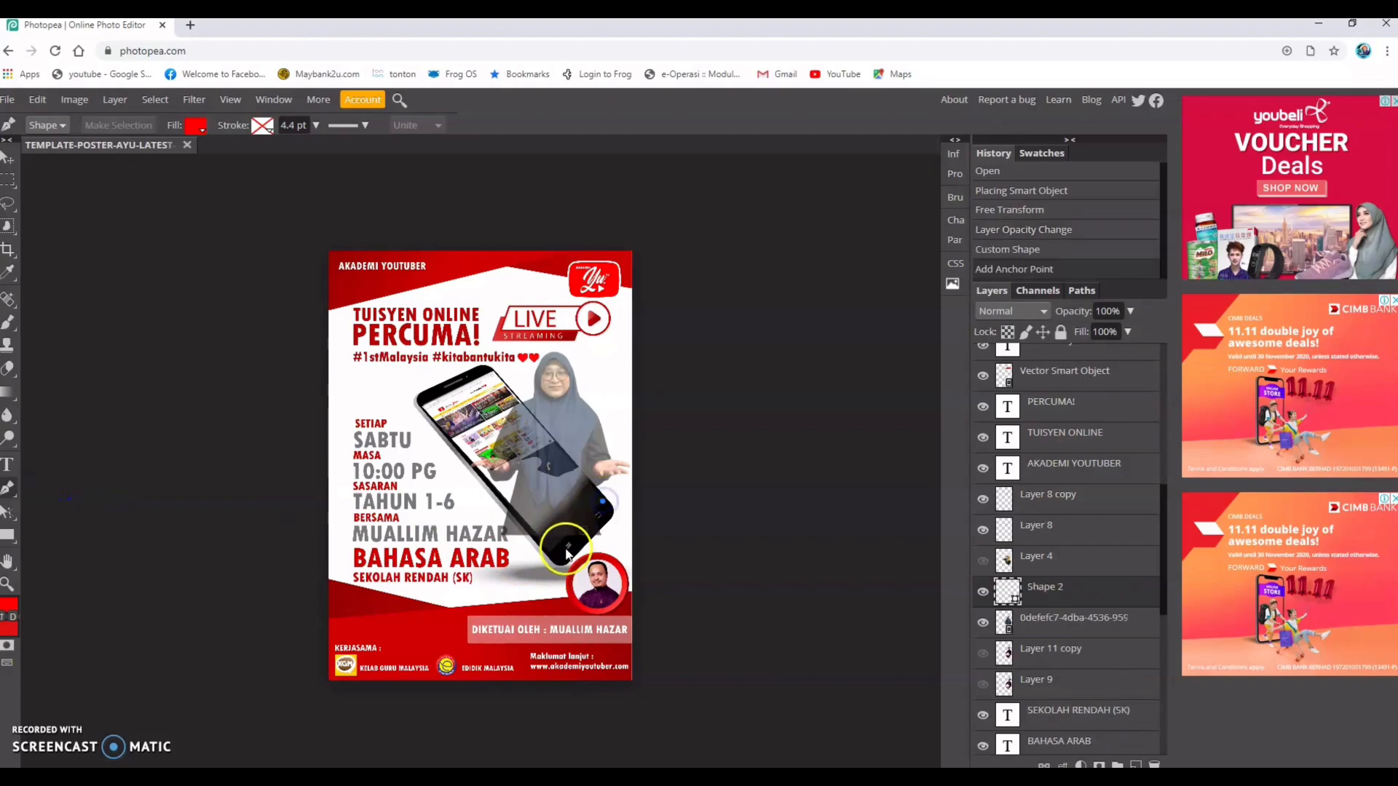
left_click(553, 547)
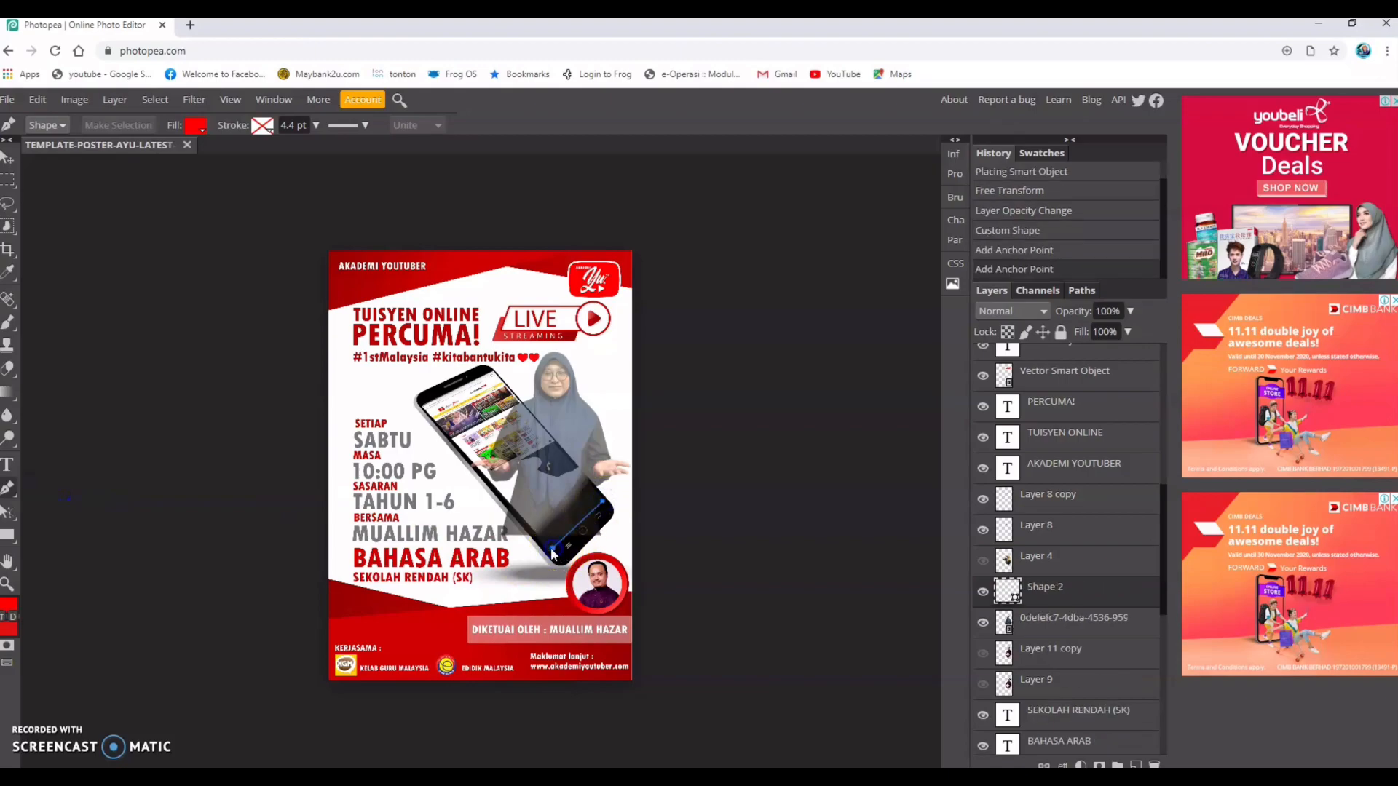
left_click(505, 498)
left_click(486, 560)
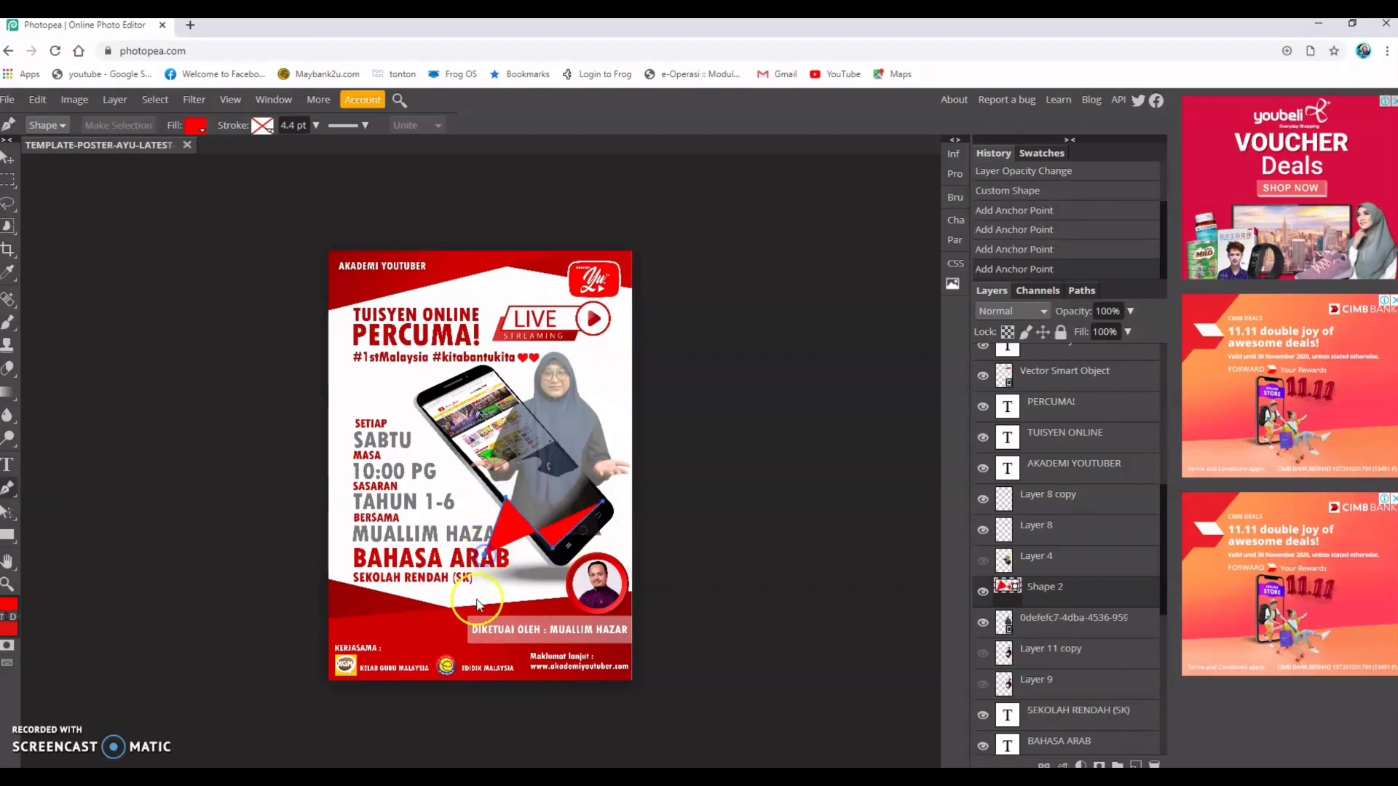
left_click(502, 603)
left_click(551, 605)
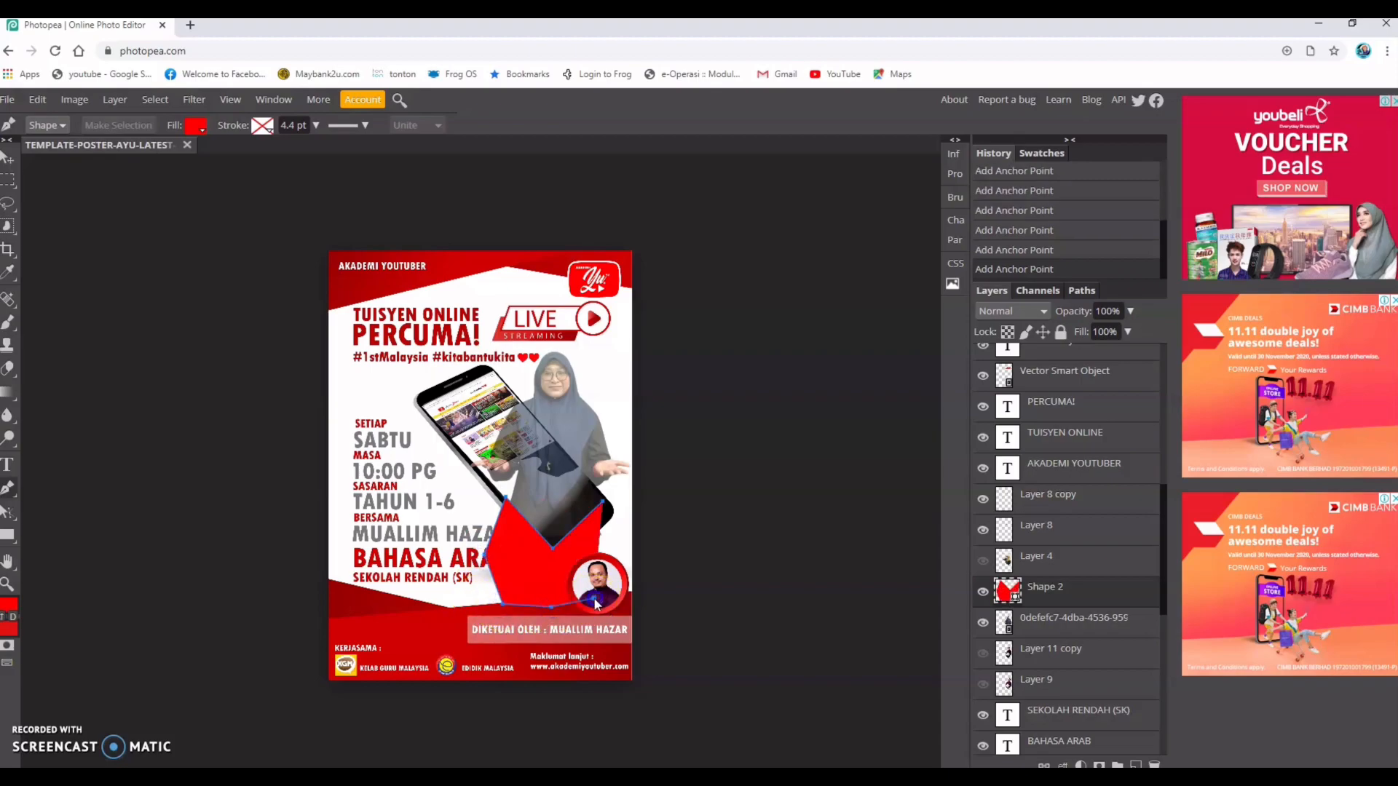
left_click(613, 537)
left_click(603, 506)
Step: Make a new anti-aliased selection from the closed pen path
right_click(552, 566)
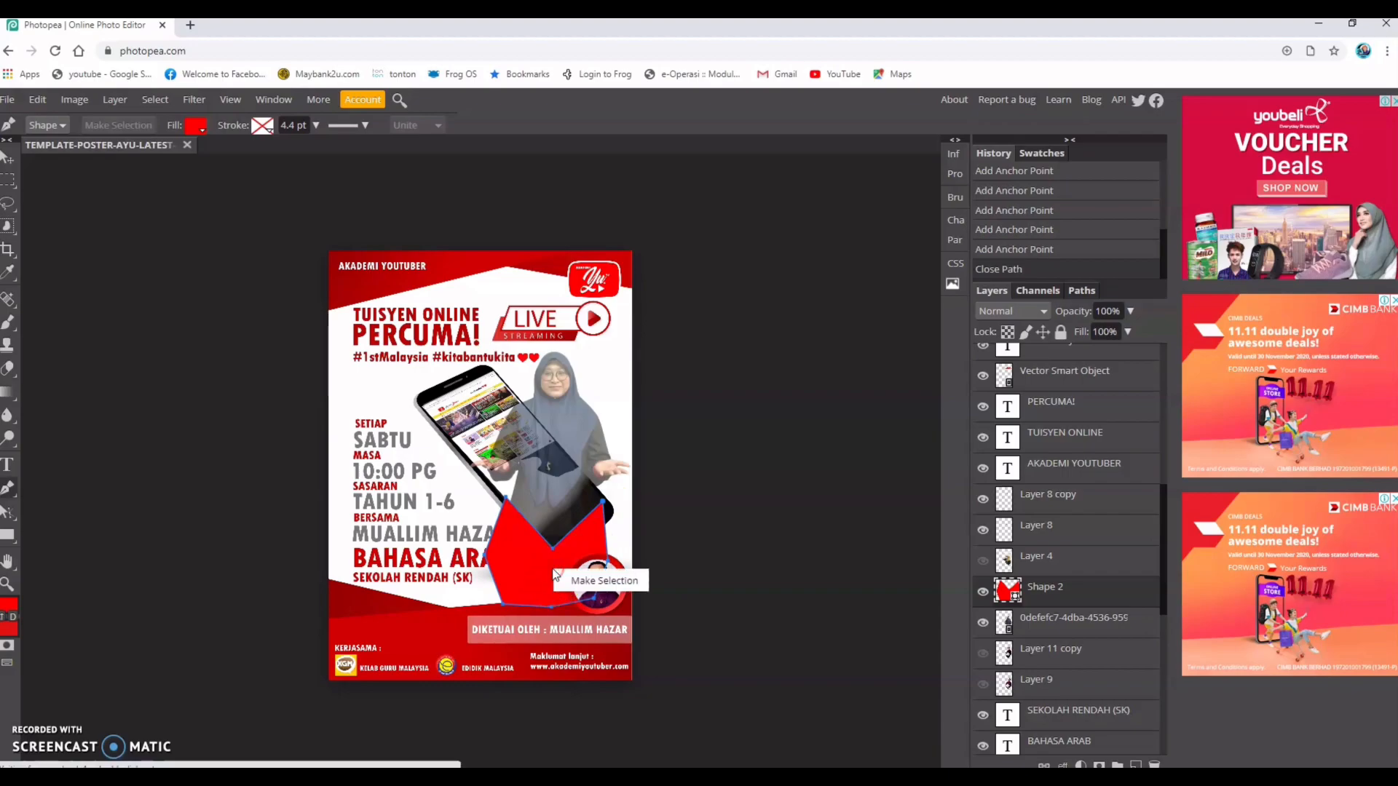
left_click(575, 575)
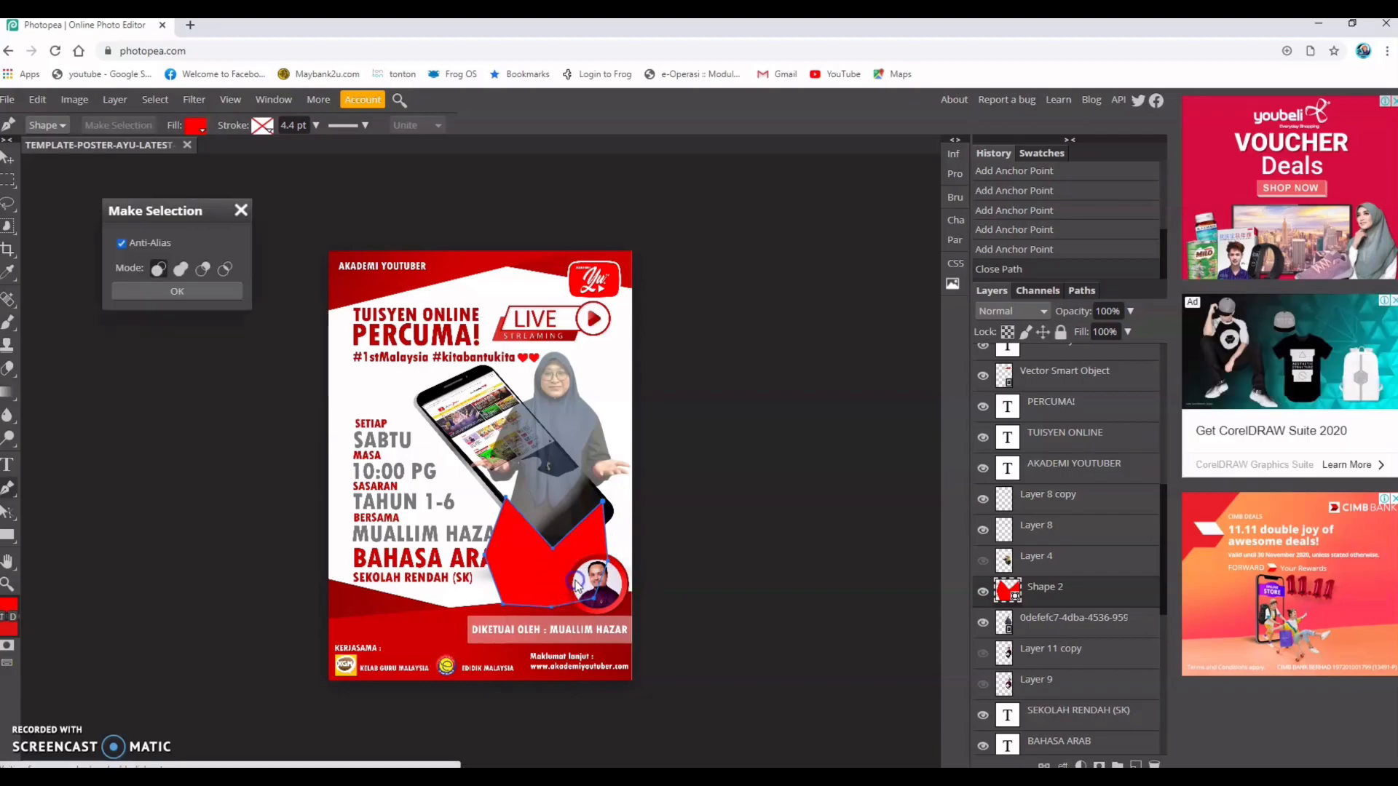
left_click(176, 291)
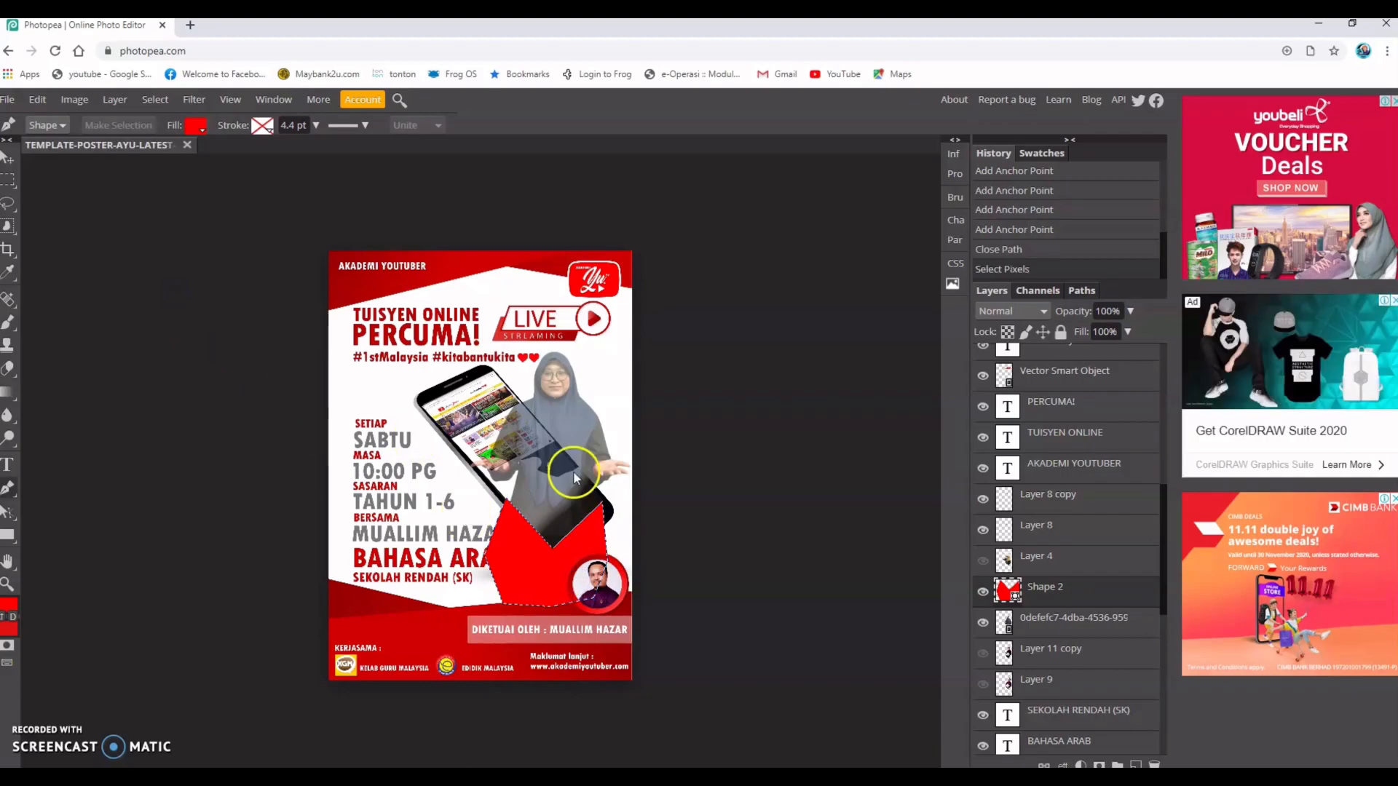
Step: Rasterize the placed photo layer of the woman below the red shape
left_click(1045, 634)
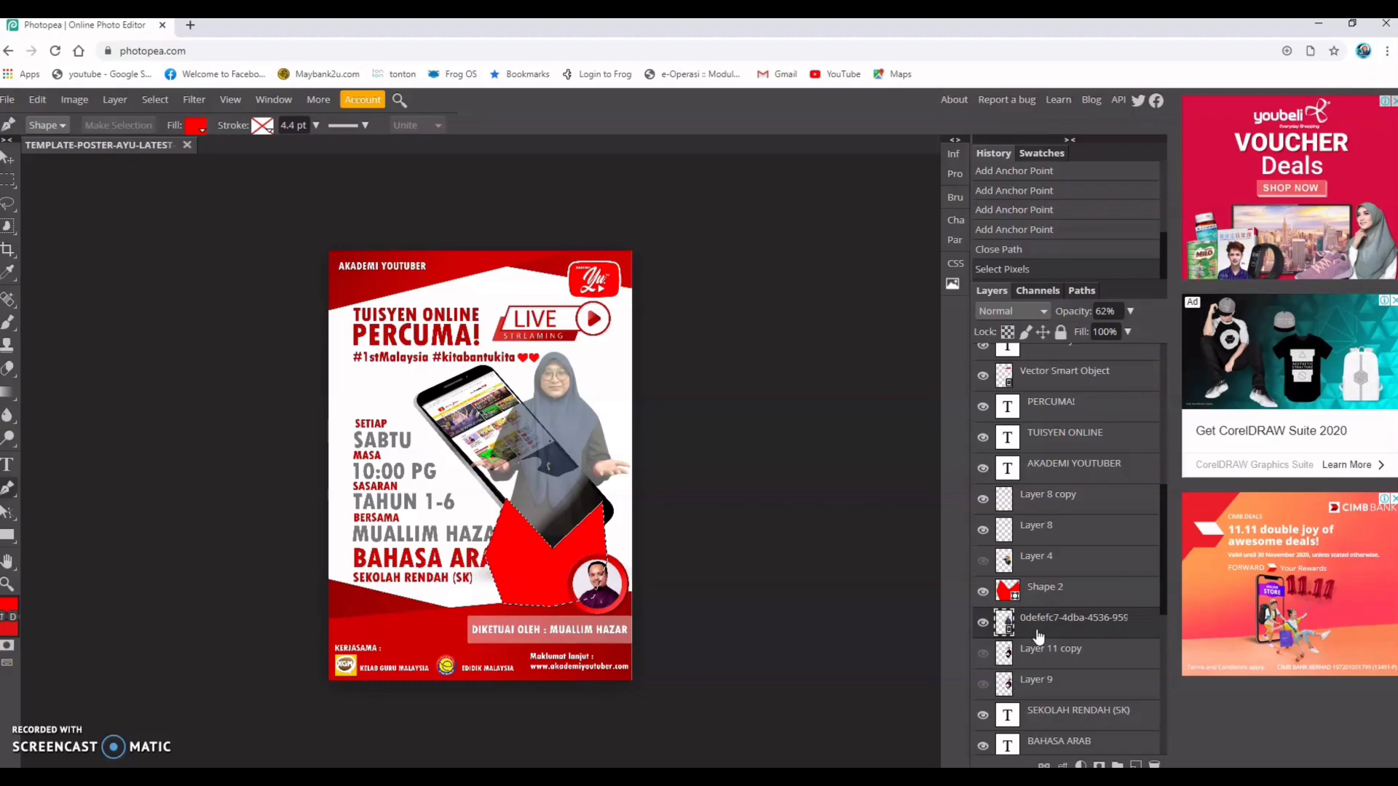
right_click(1038, 635)
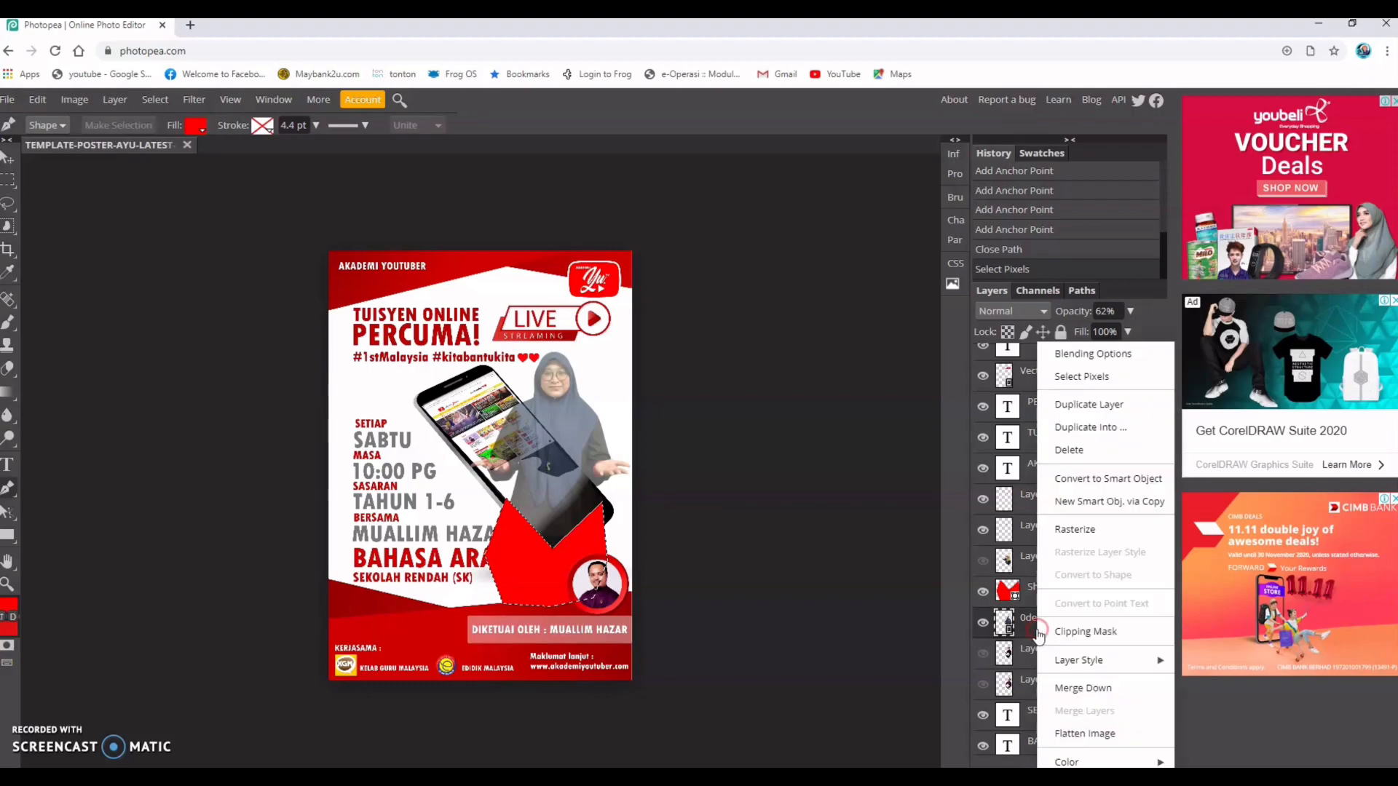
left_click(1068, 530)
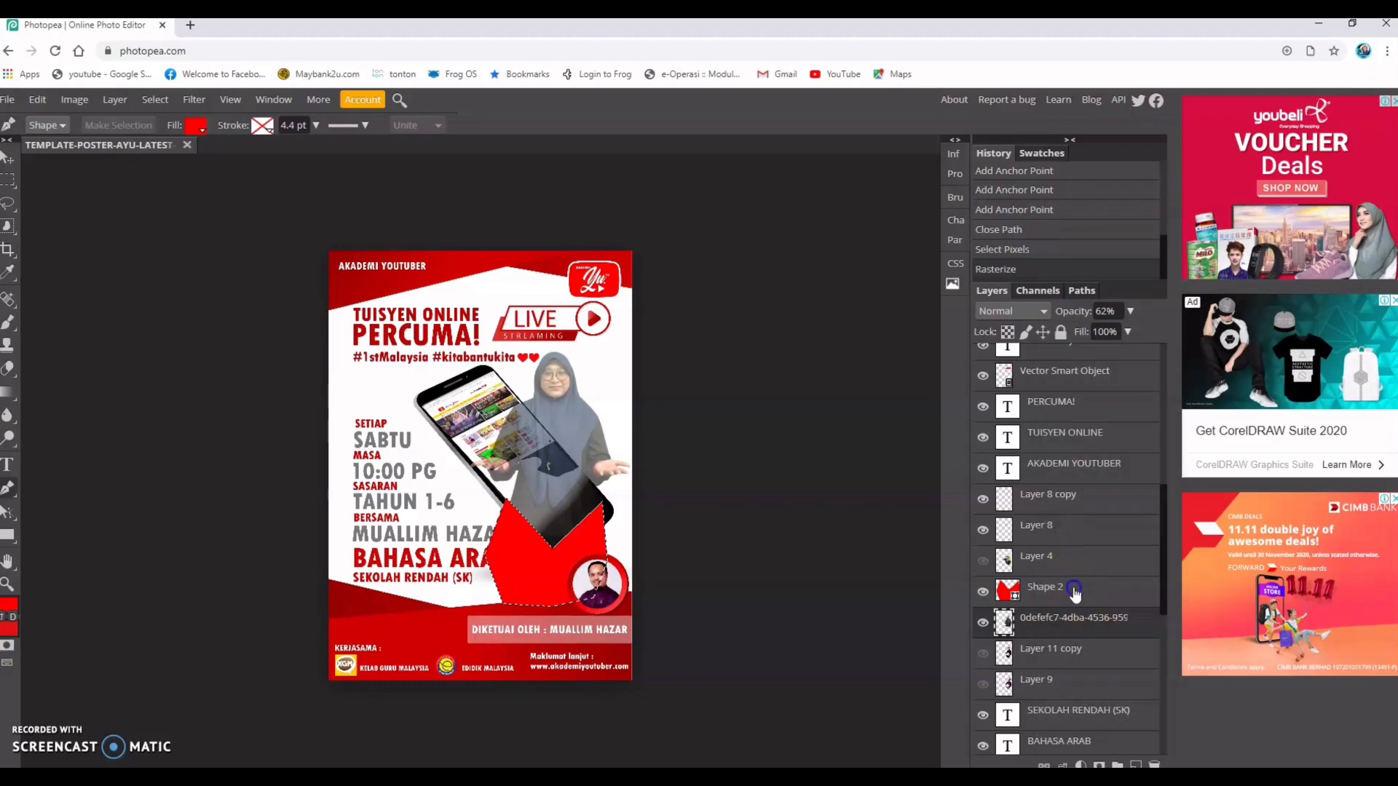
Step: Delete the red shape's path and clear the selected area from the woman's photo layer
left_click(1074, 591)
key("Delete")
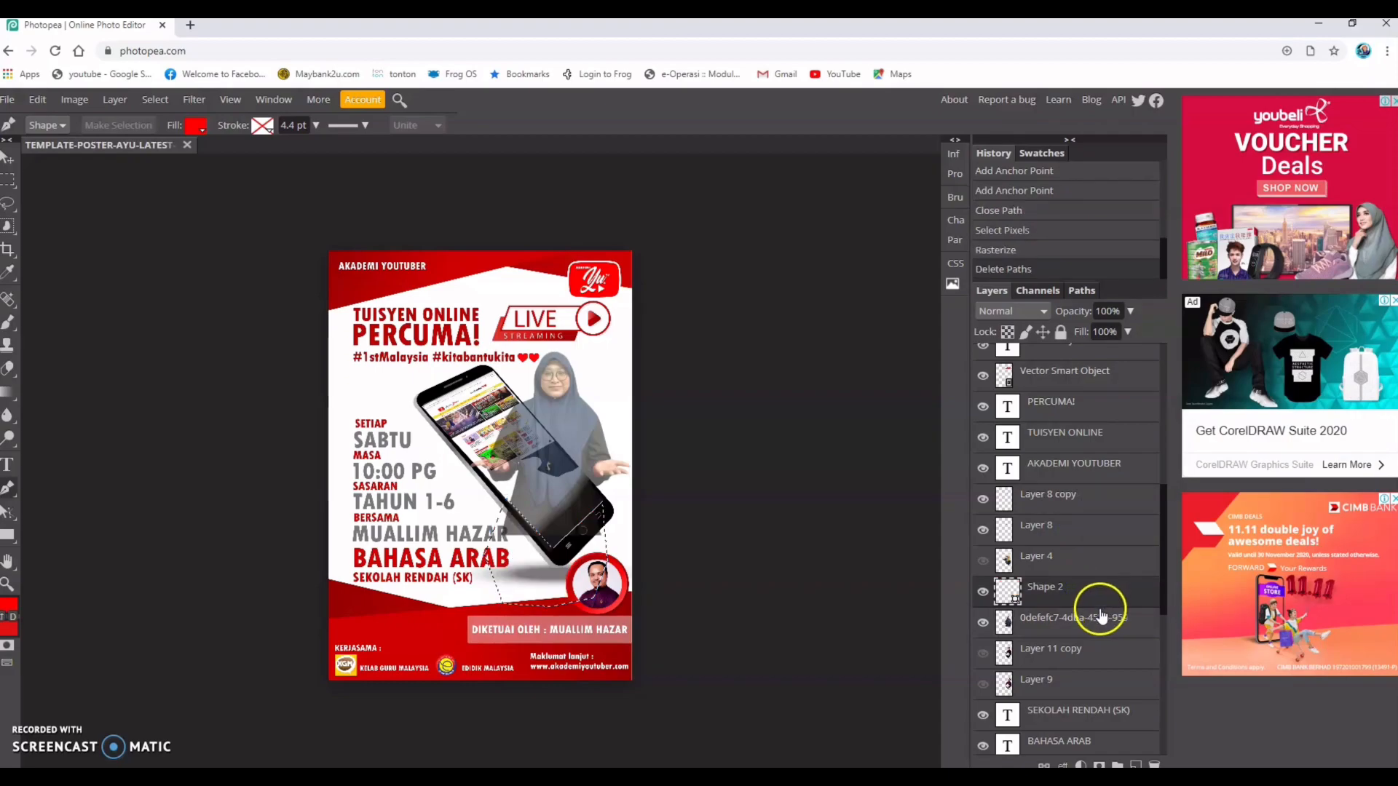
left_click(1086, 625)
key("Delete")
left_click(1084, 615)
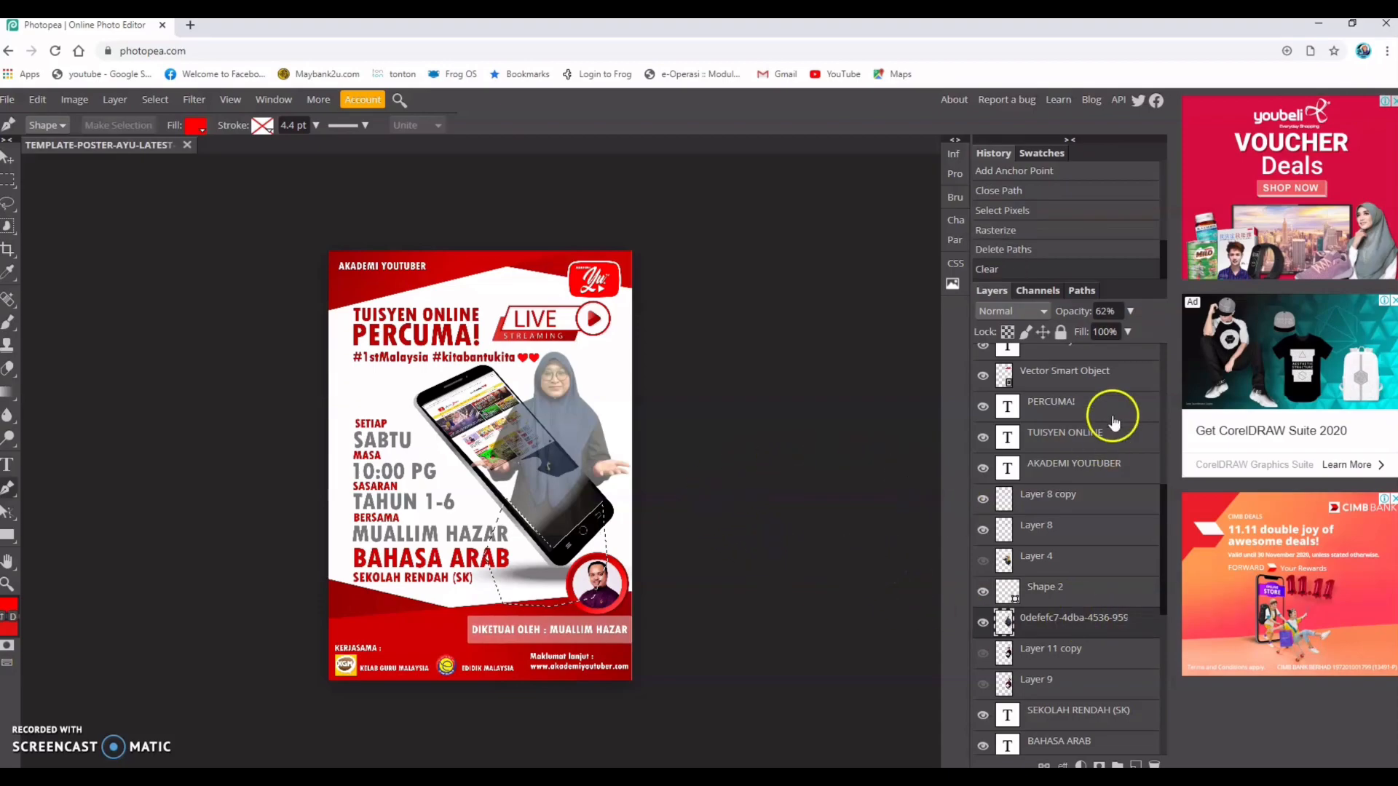
Step: Set the opacity of the woman's photo layer to 100%
left_click(1131, 314)
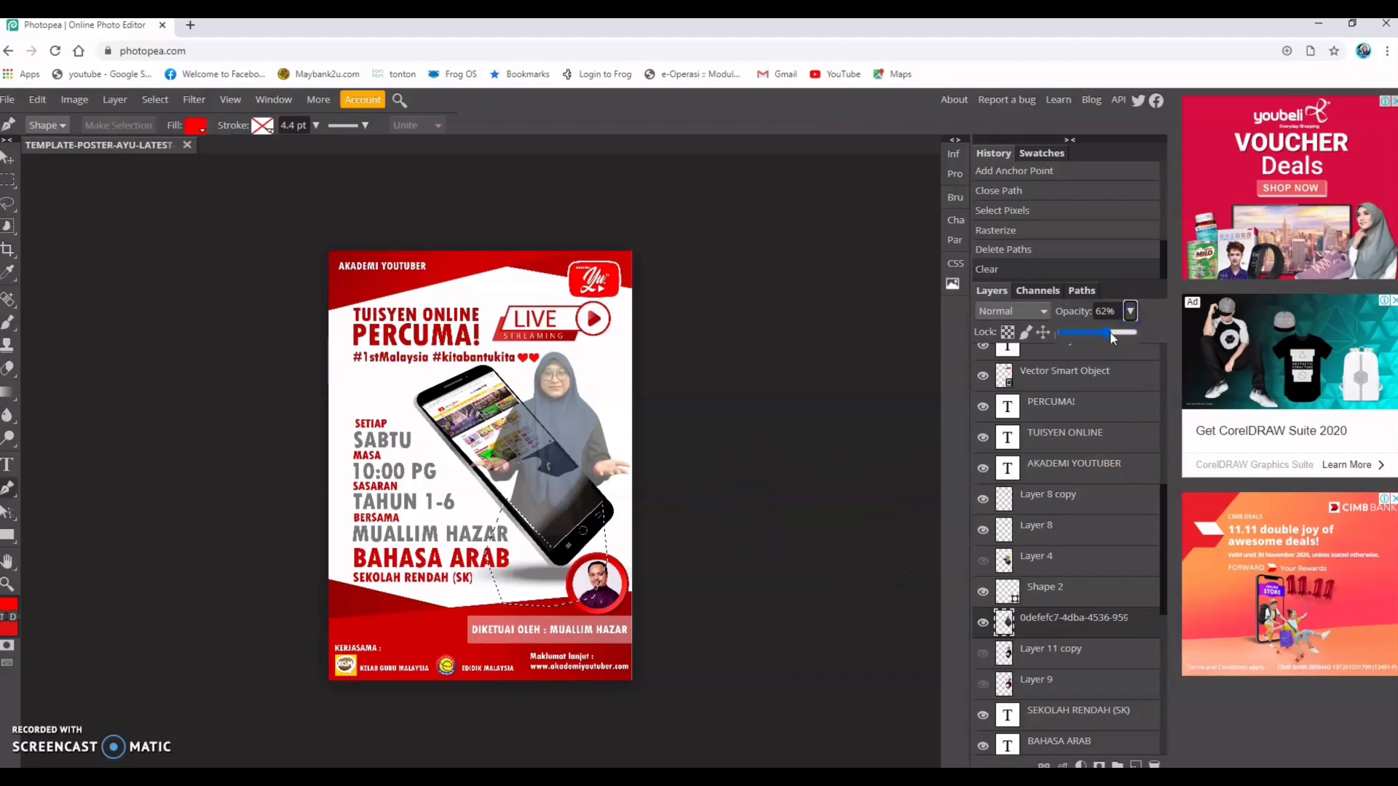
left_click_drag(1102, 331, 1141, 334)
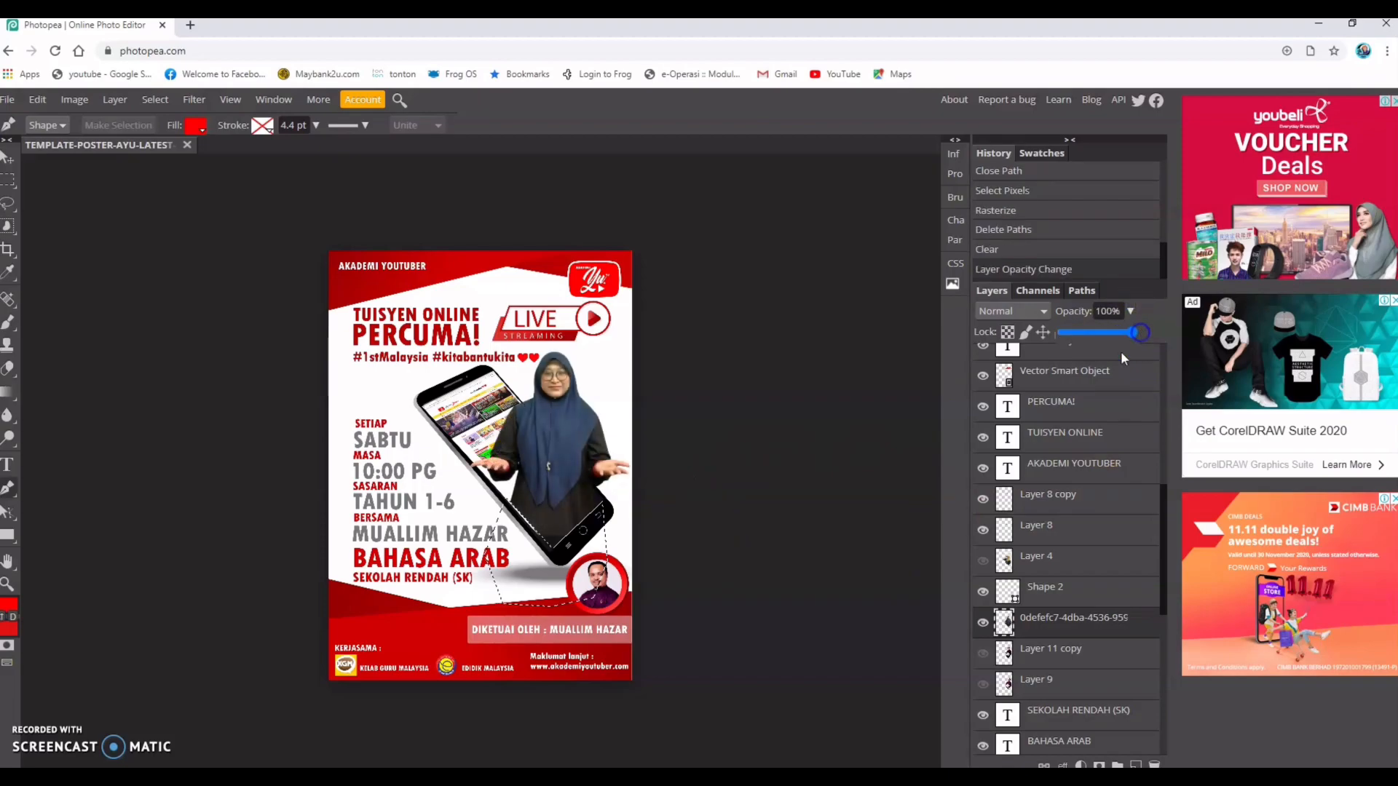
left_click(566, 414)
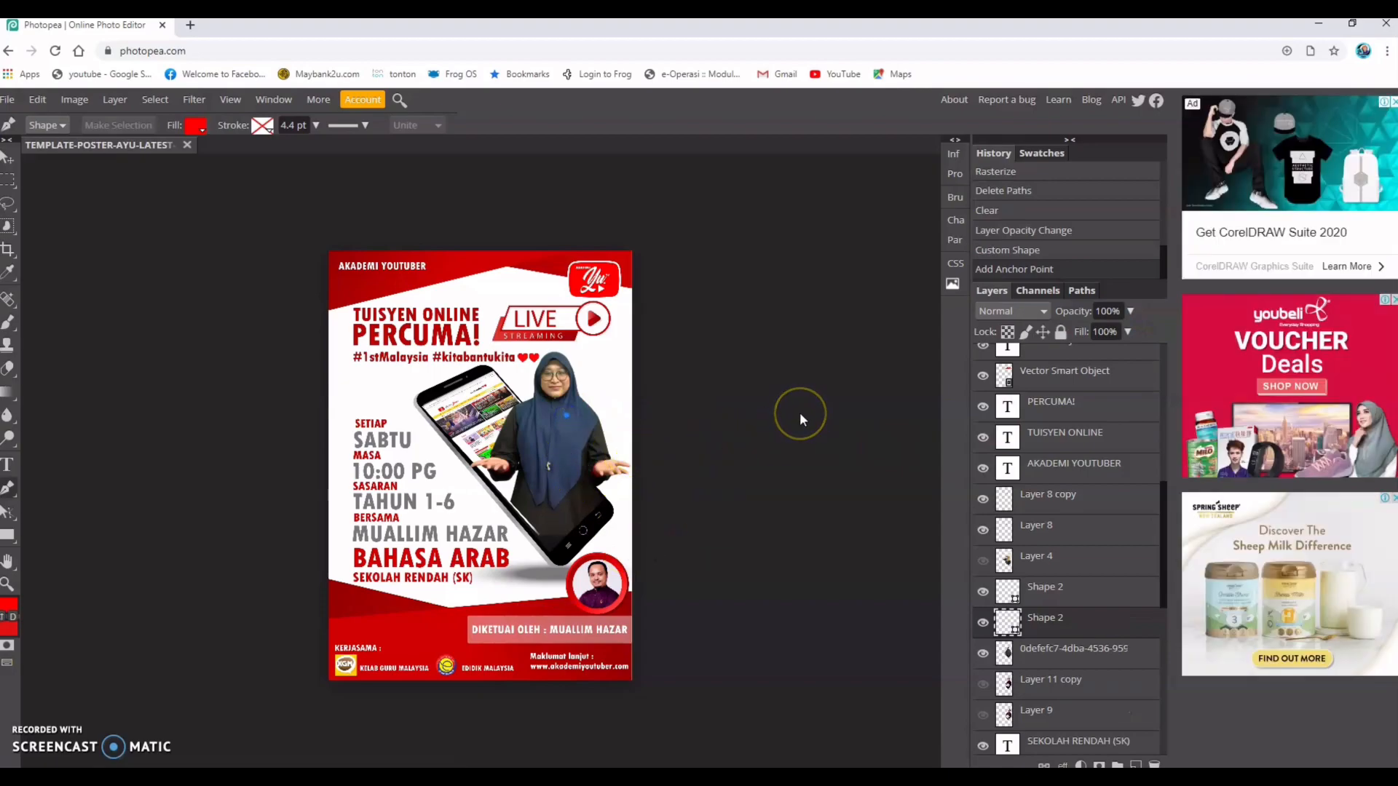
key("ctrl+z")
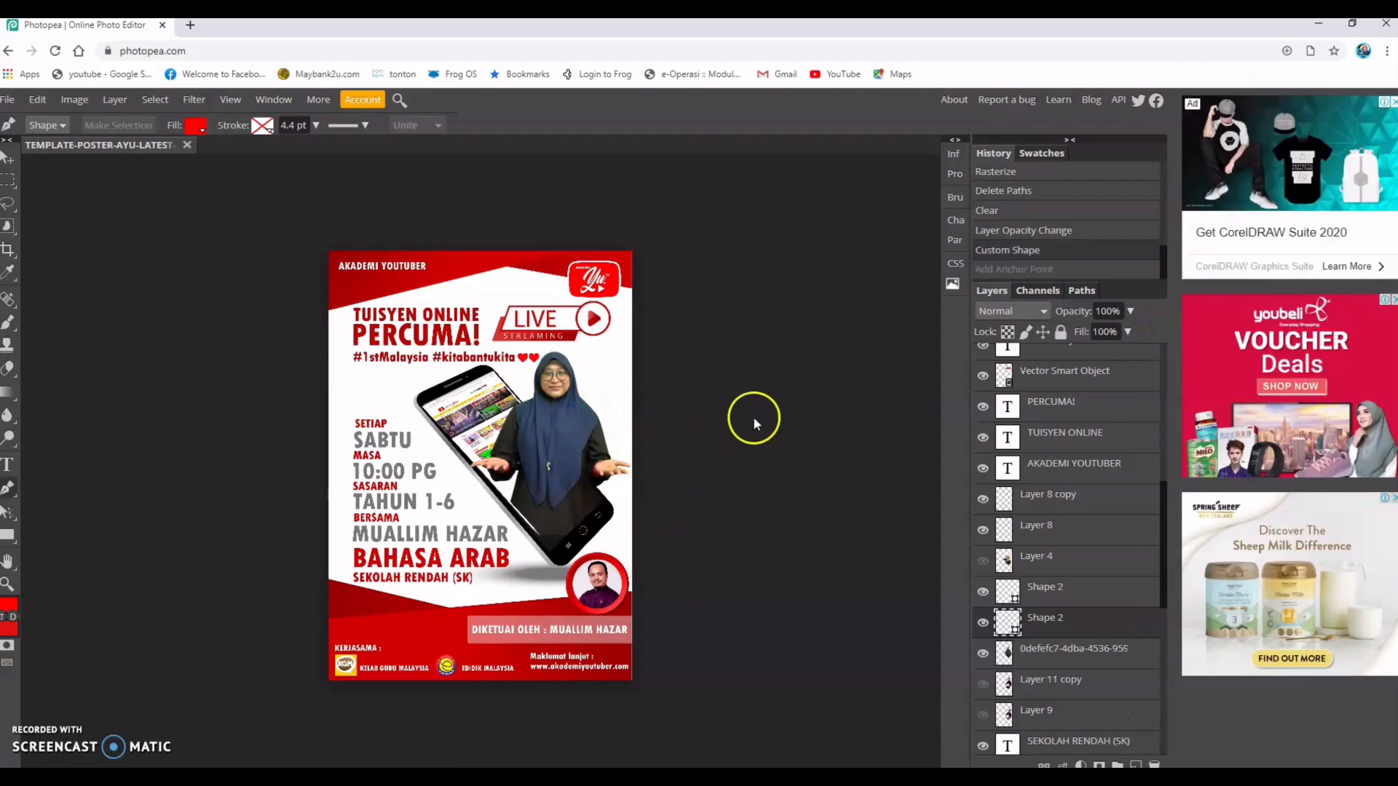
Step: Move the woman's photo layer slightly down and to the left so it lines up with the phone's screen edge
left_click(8, 158)
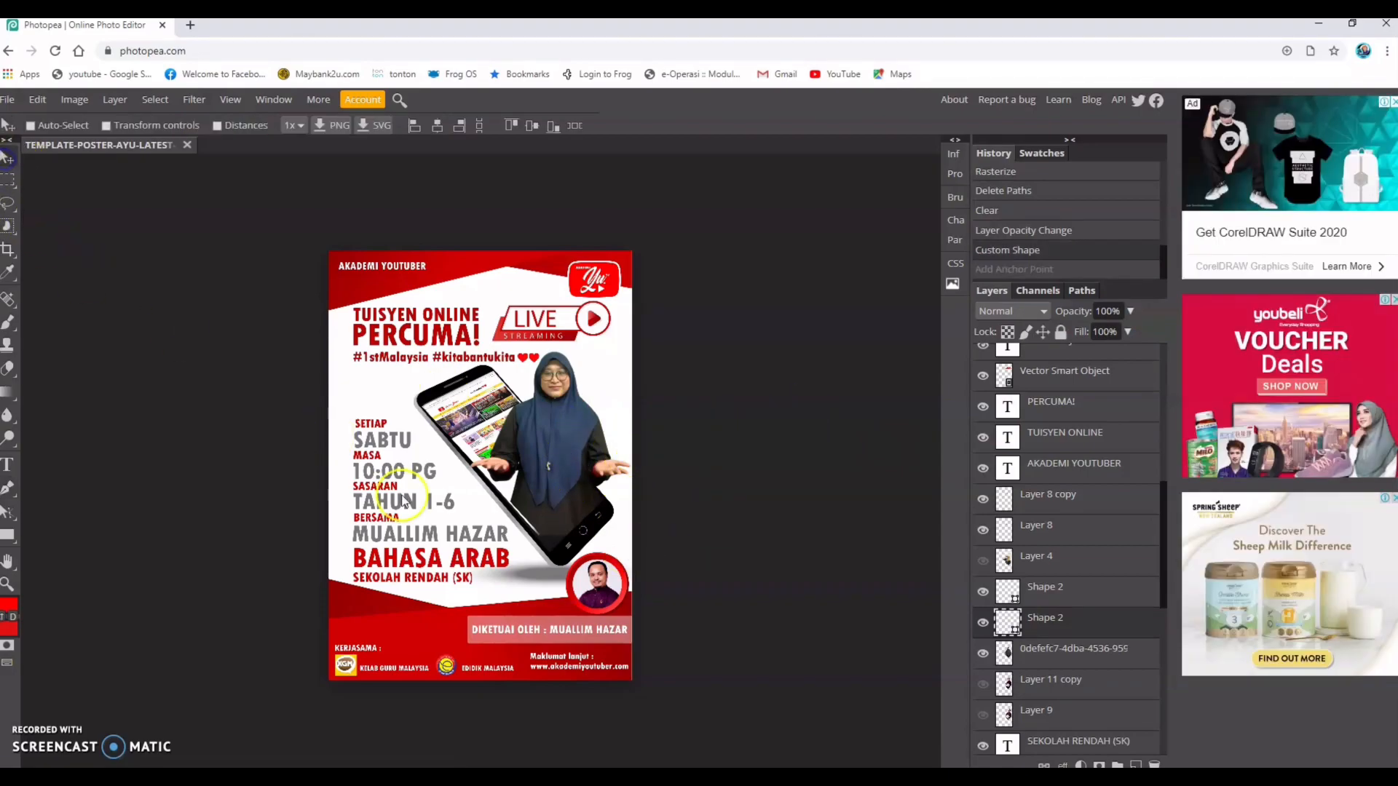
left_click(554, 482)
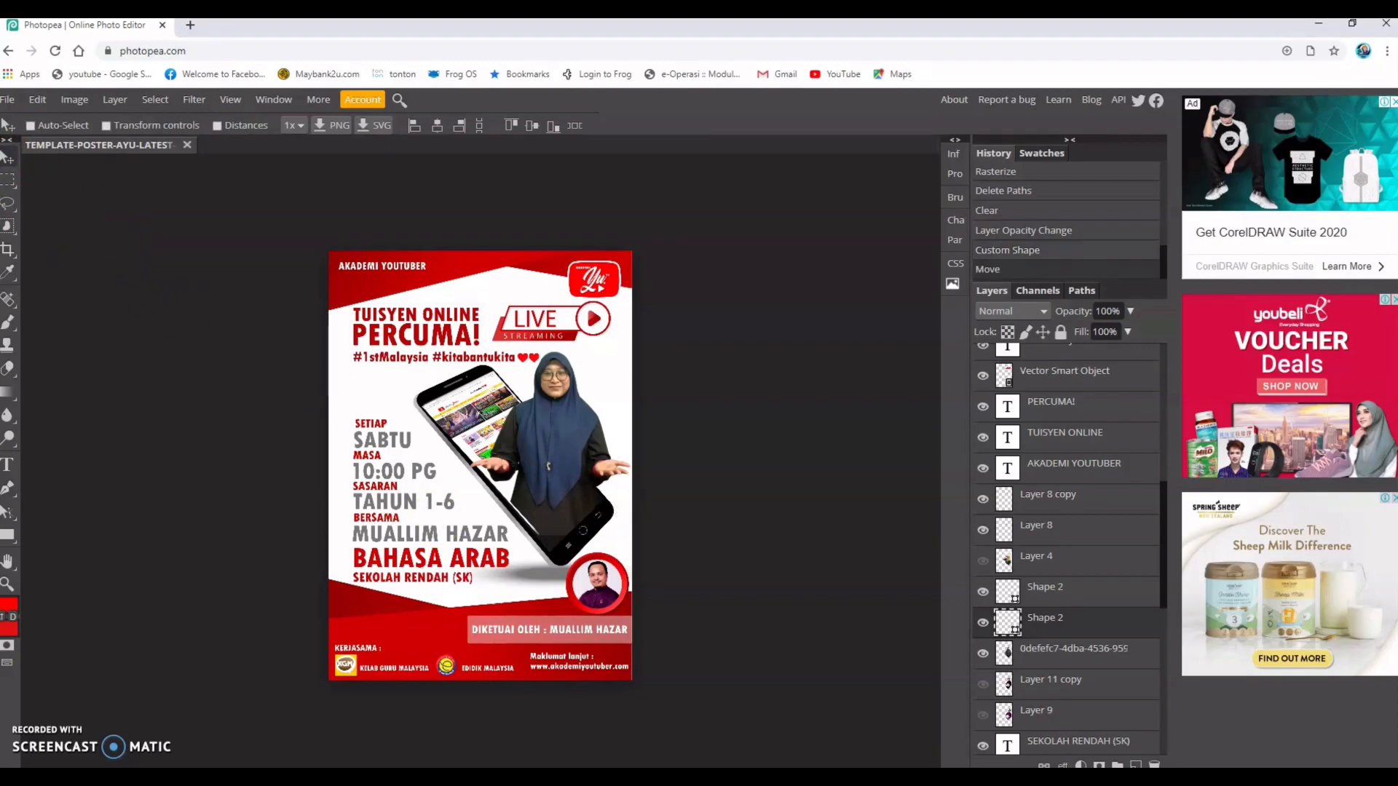
left_click(553, 457)
left_click(1029, 659)
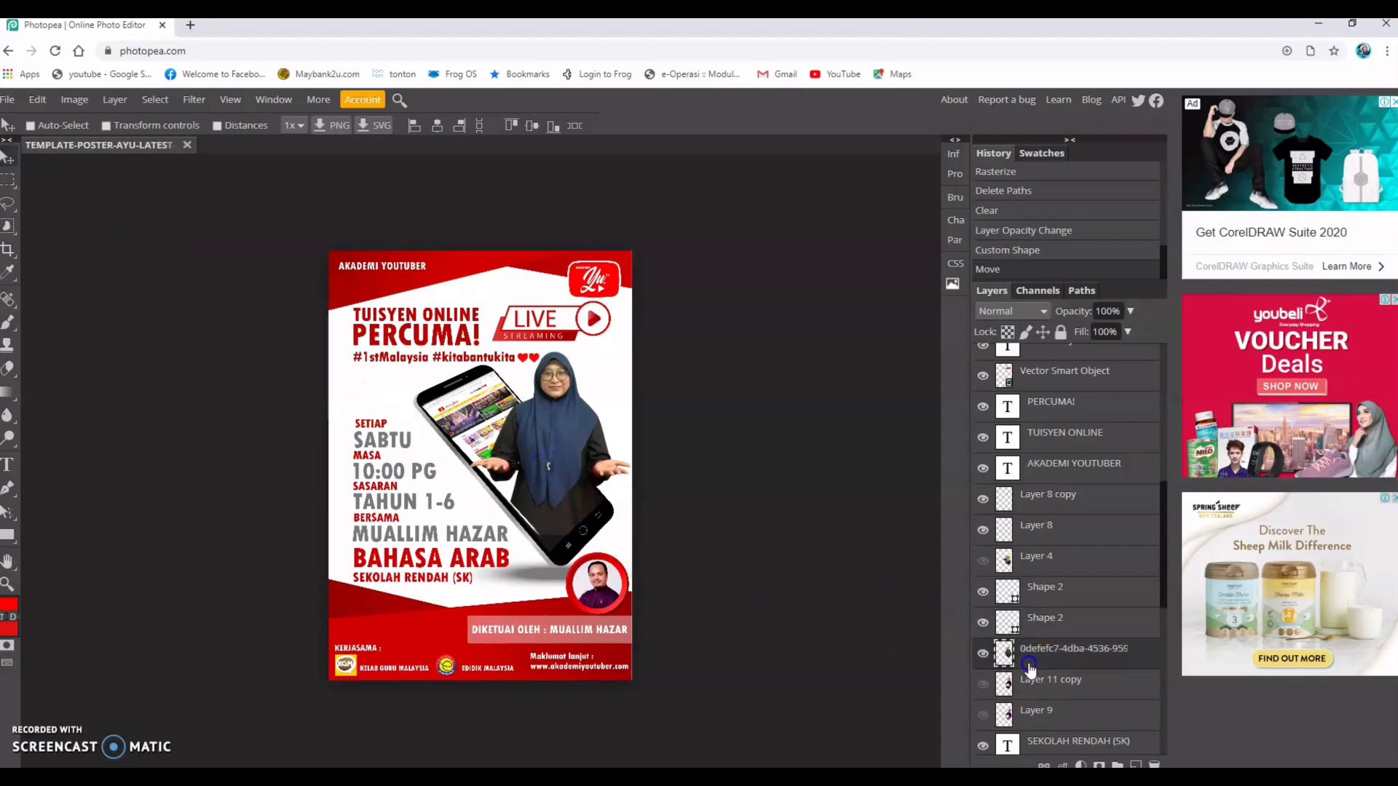
left_click(569, 504)
left_click_drag(567, 501, 563, 508)
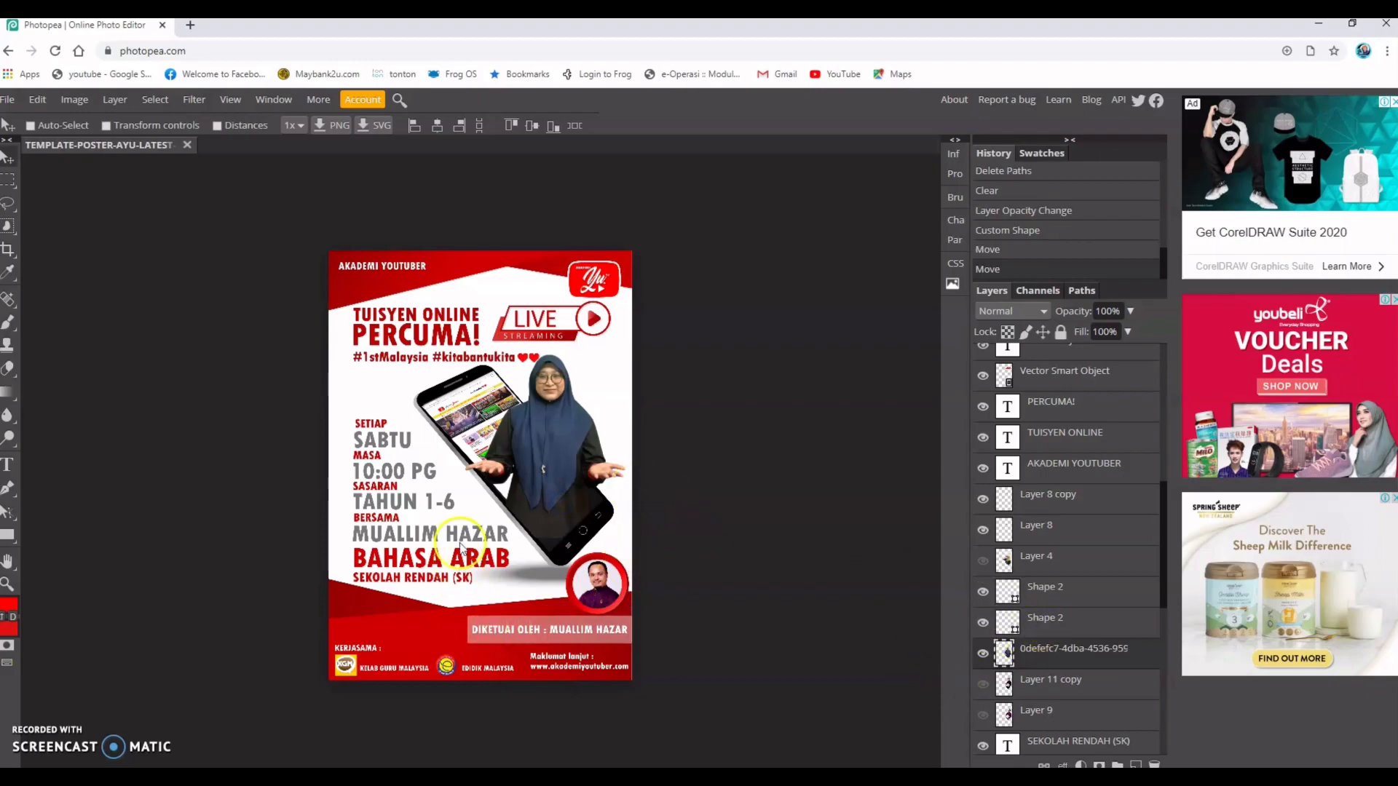
Step: Change the NAMA GURU text below BERSAMA to the title MUALLIMAH followed by the new teacher's name
scroll(1046, 644, "down", 3)
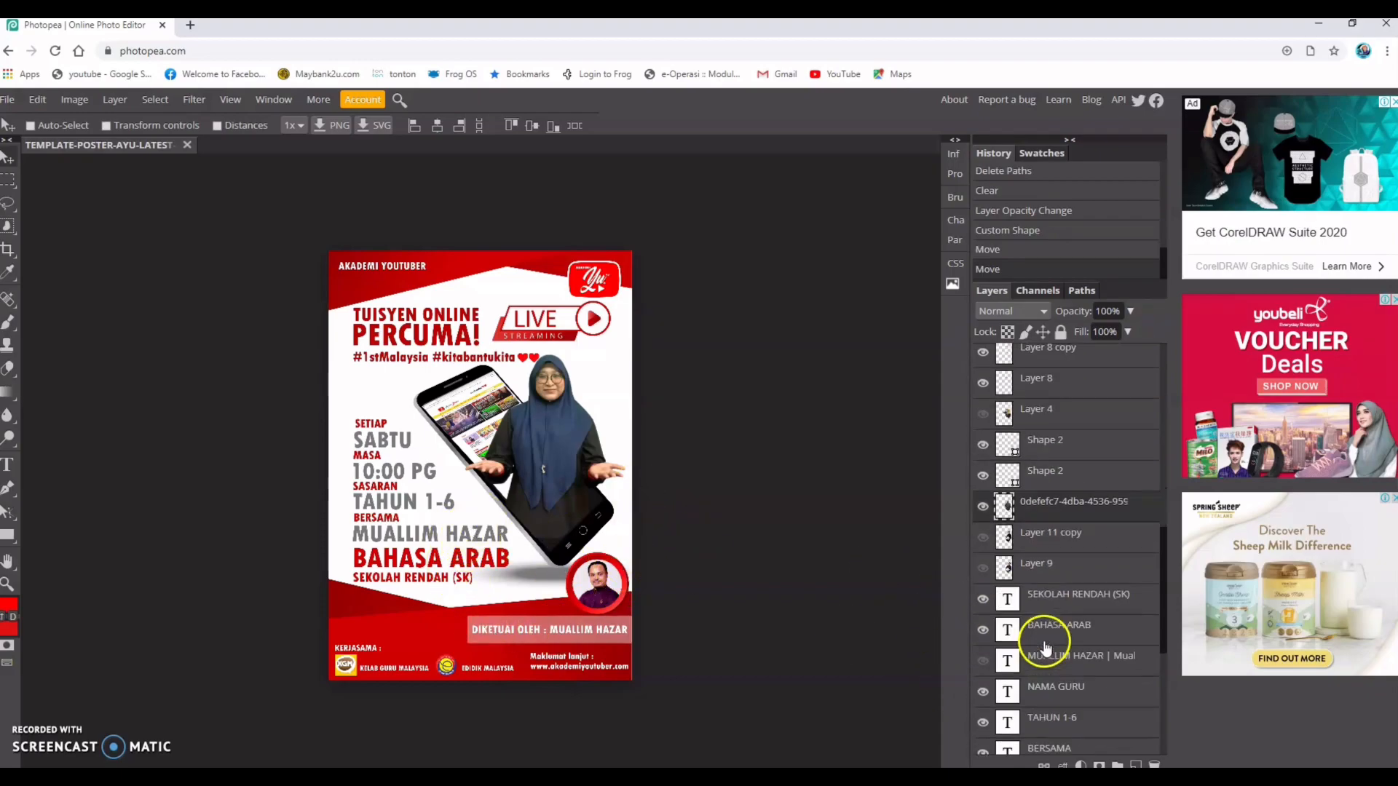
left_click(1046, 621)
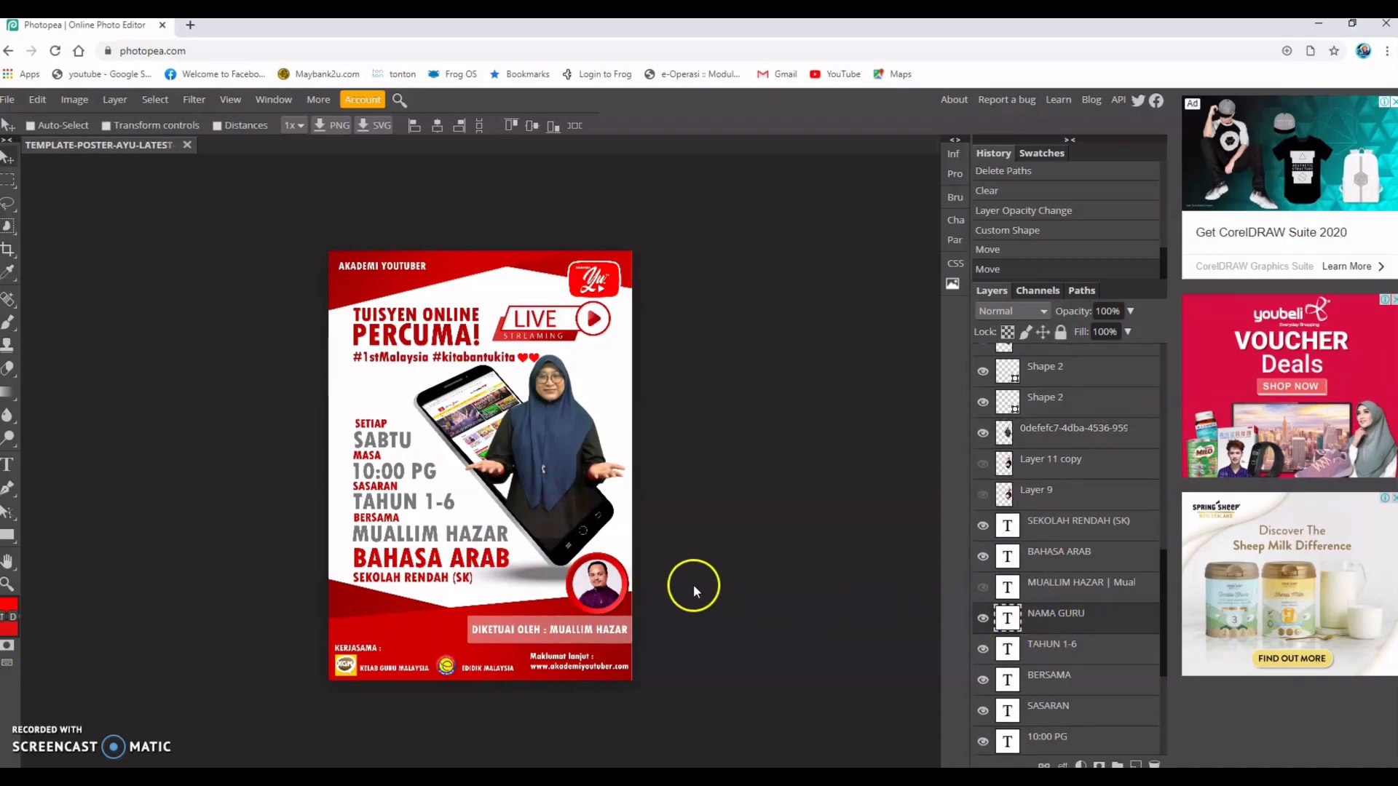
left_click(470, 532)
left_click(471, 532)
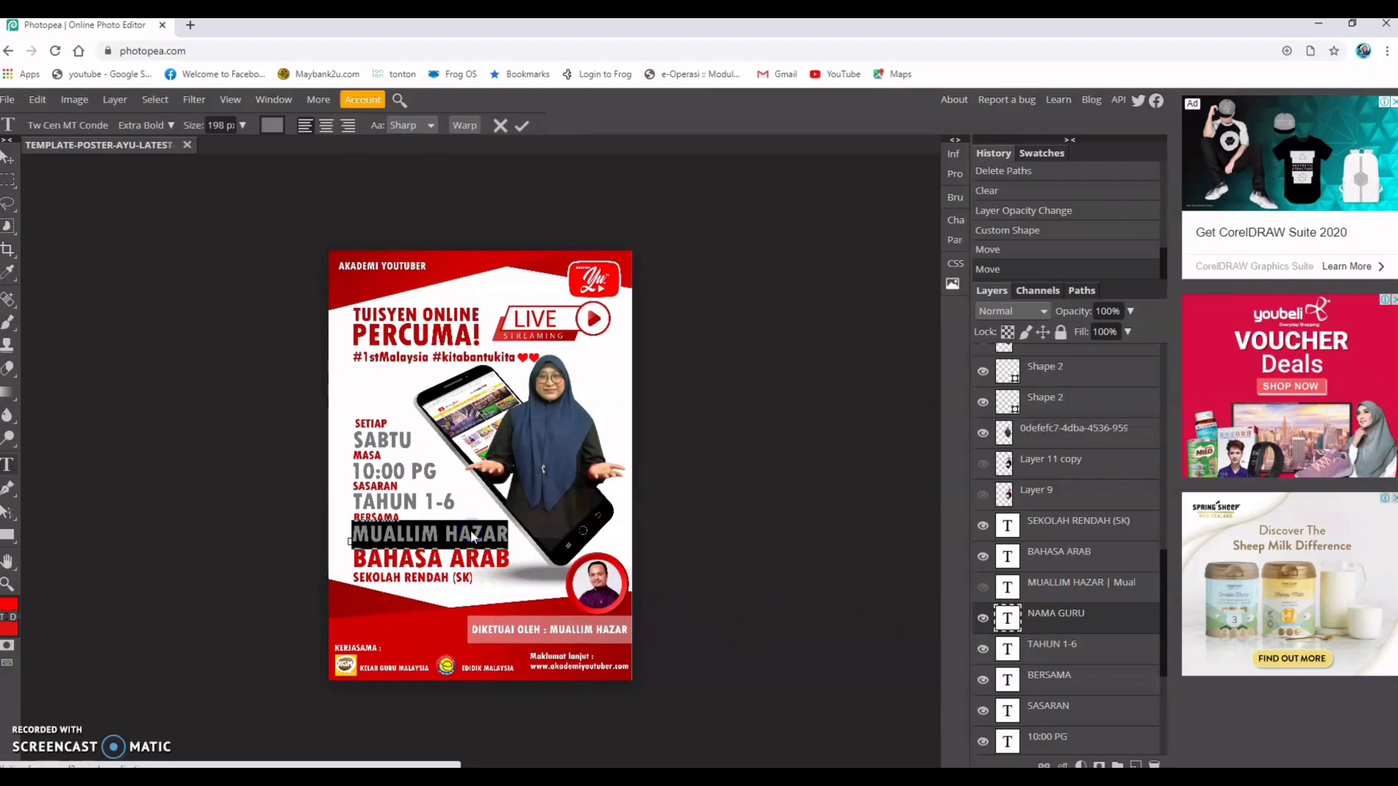
left_click(505, 533)
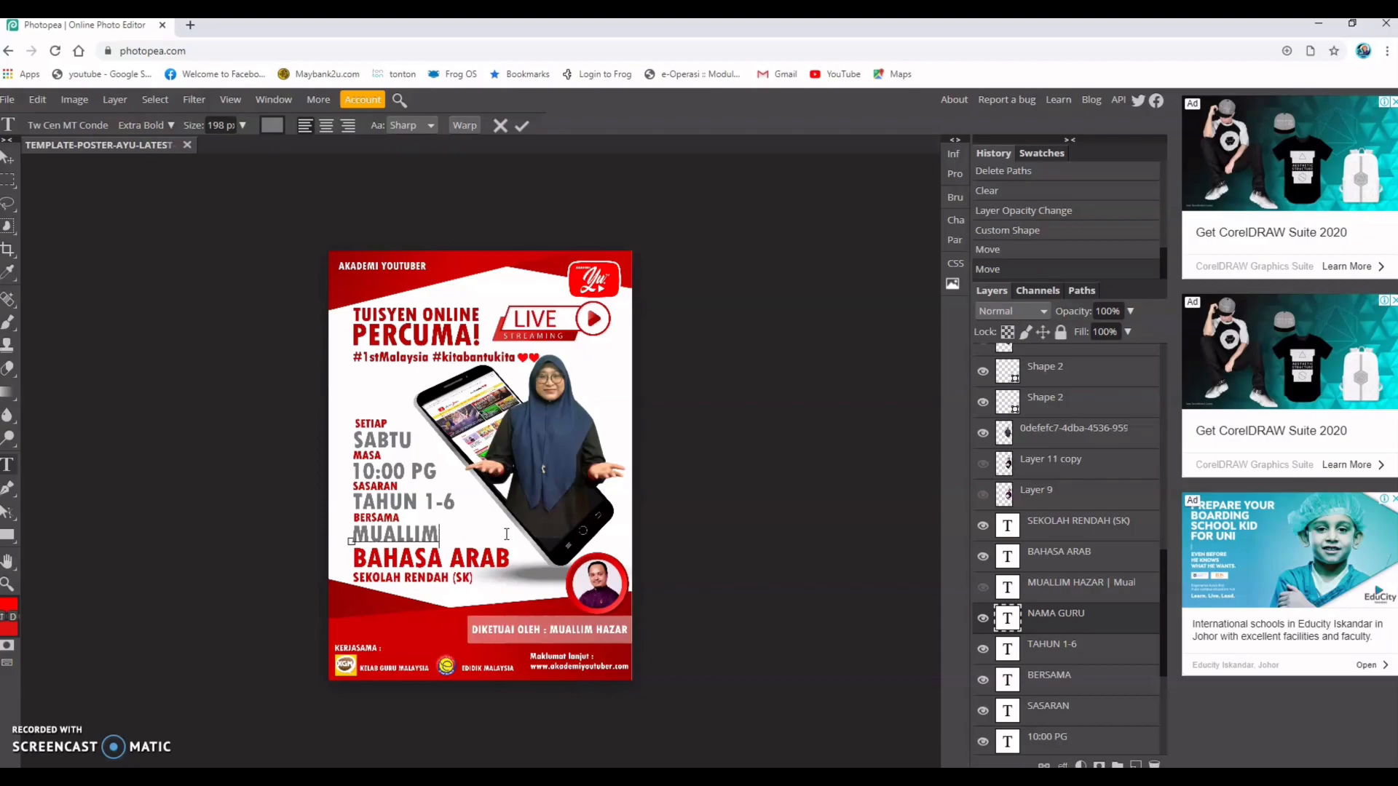
type("M")
key("BackSpace")
type("AH HUDA")
Step: Set the font size of the whole teacher name line to 190
left_click(495, 530)
left_click(524, 532)
left_click_drag(524, 532, 418, 535)
left_click_drag(360, 537, 350, 539)
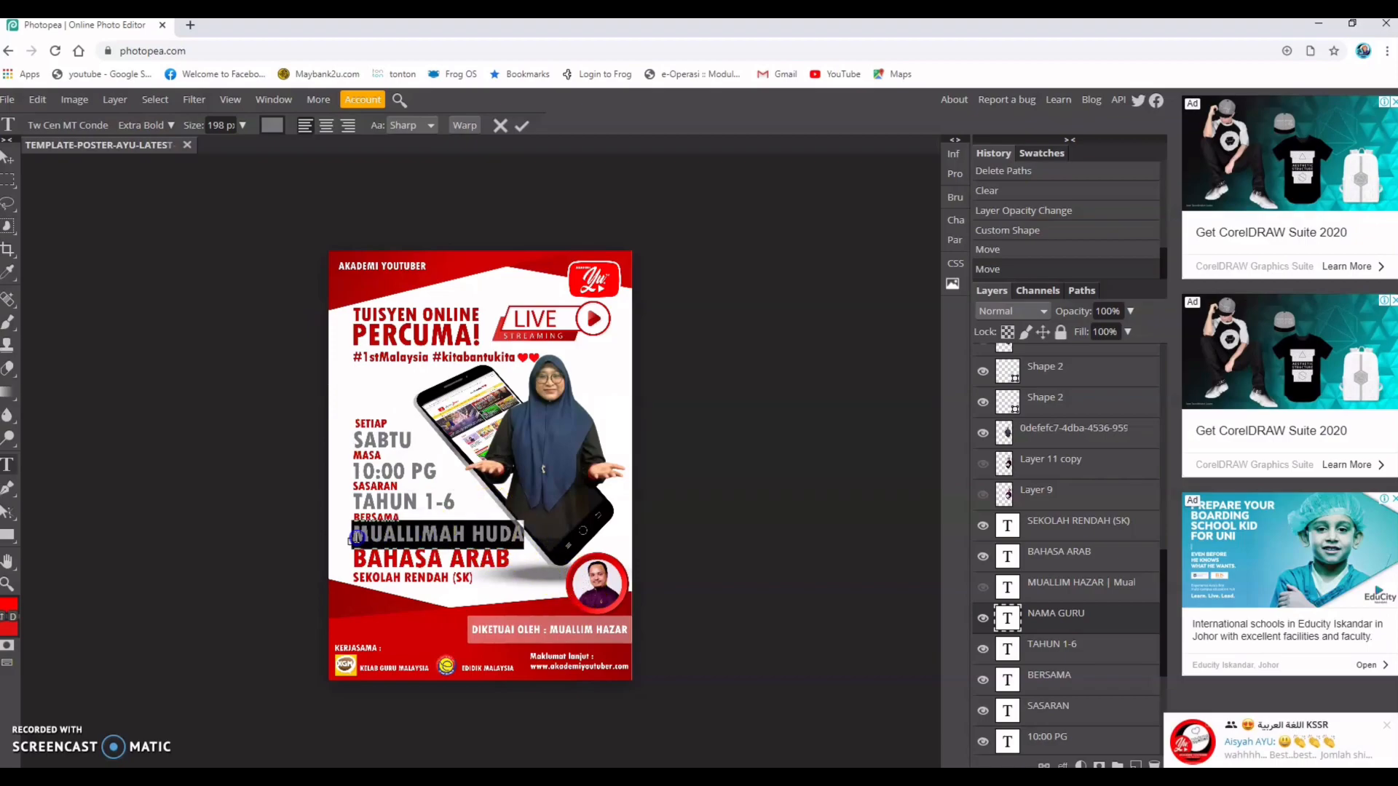
left_click(241, 134)
double_click(217, 126)
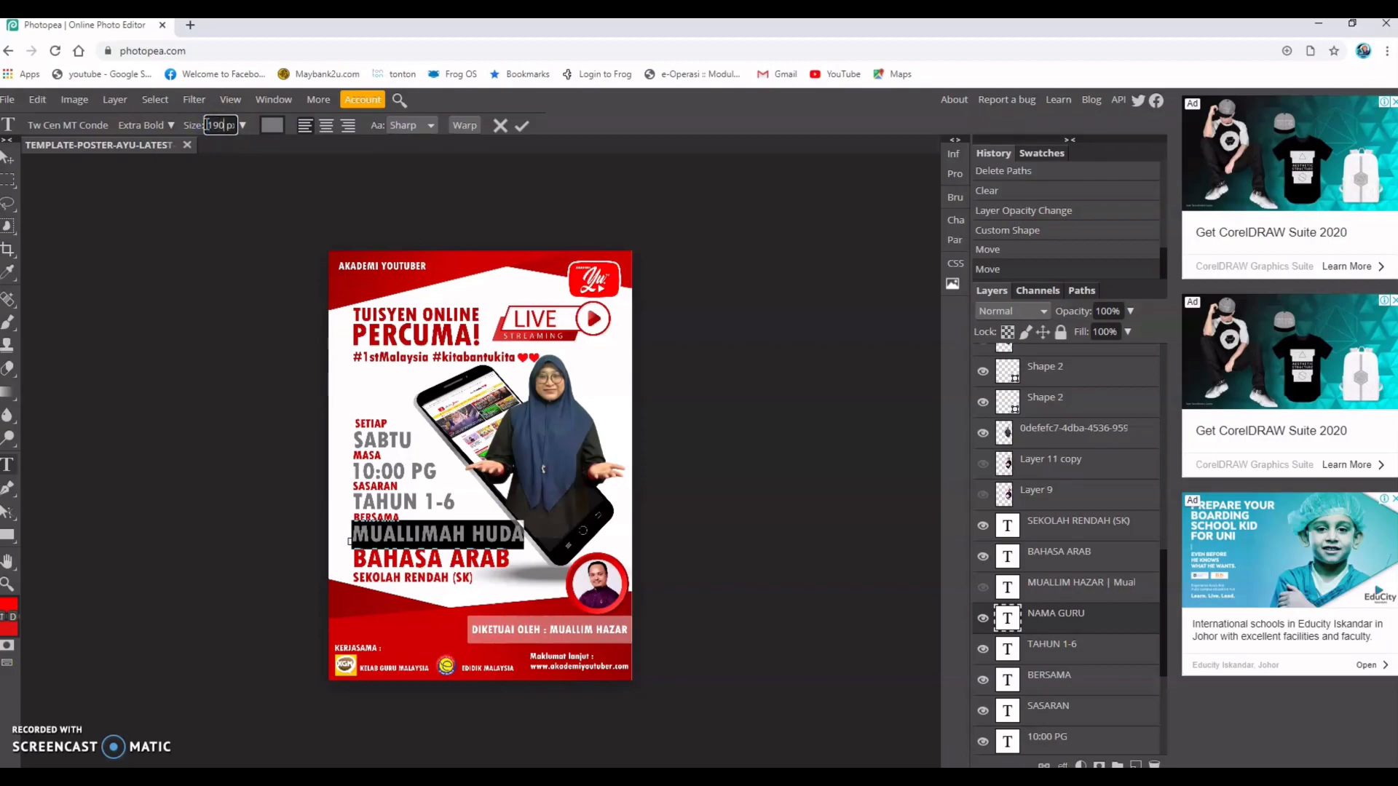
key("Return")
left_click(816, 483)
left_click(480, 535)
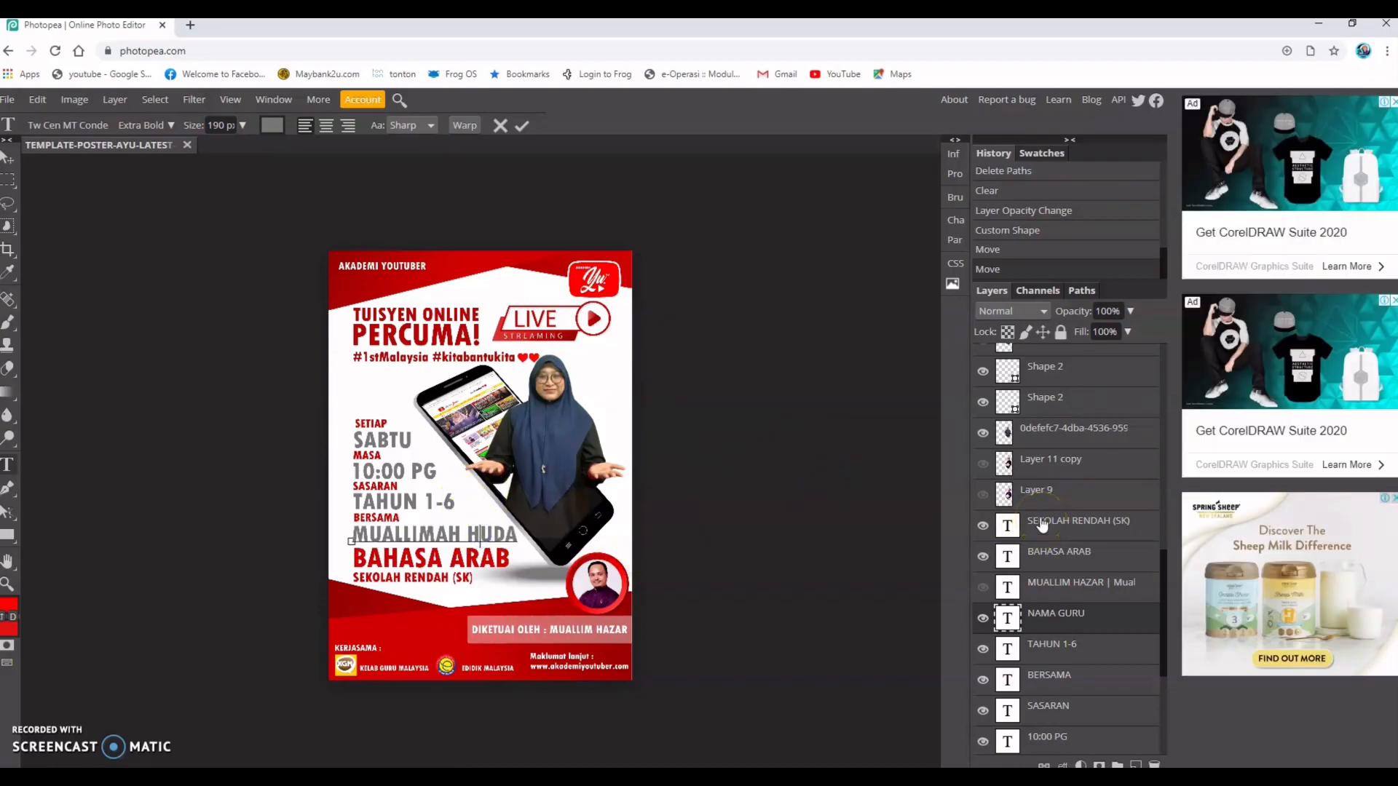
left_click(502, 518)
left_click(452, 493)
left_click(513, 575)
Step: Search Google in a new browser tab for "FONT twcenMt extra bold"
left_click(189, 27)
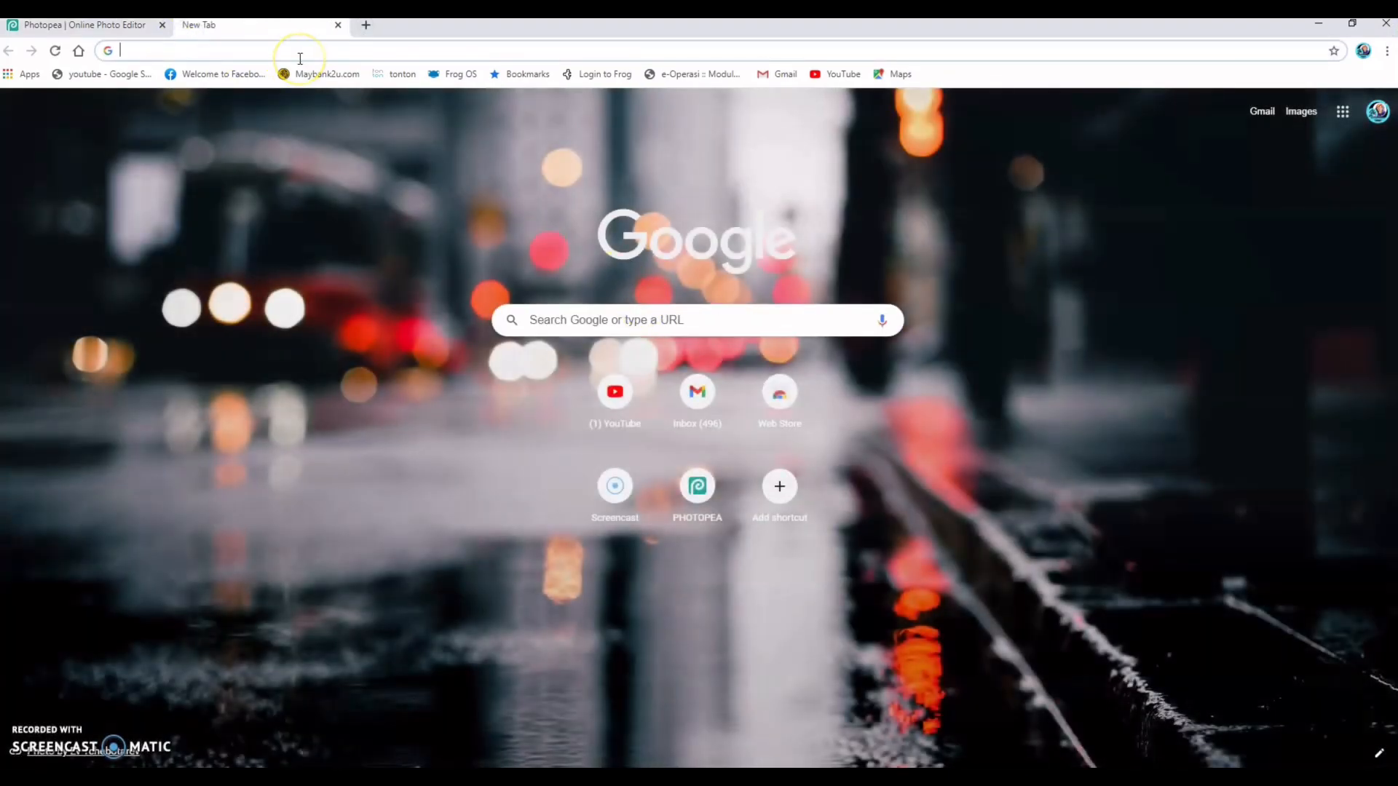
type("FONT")
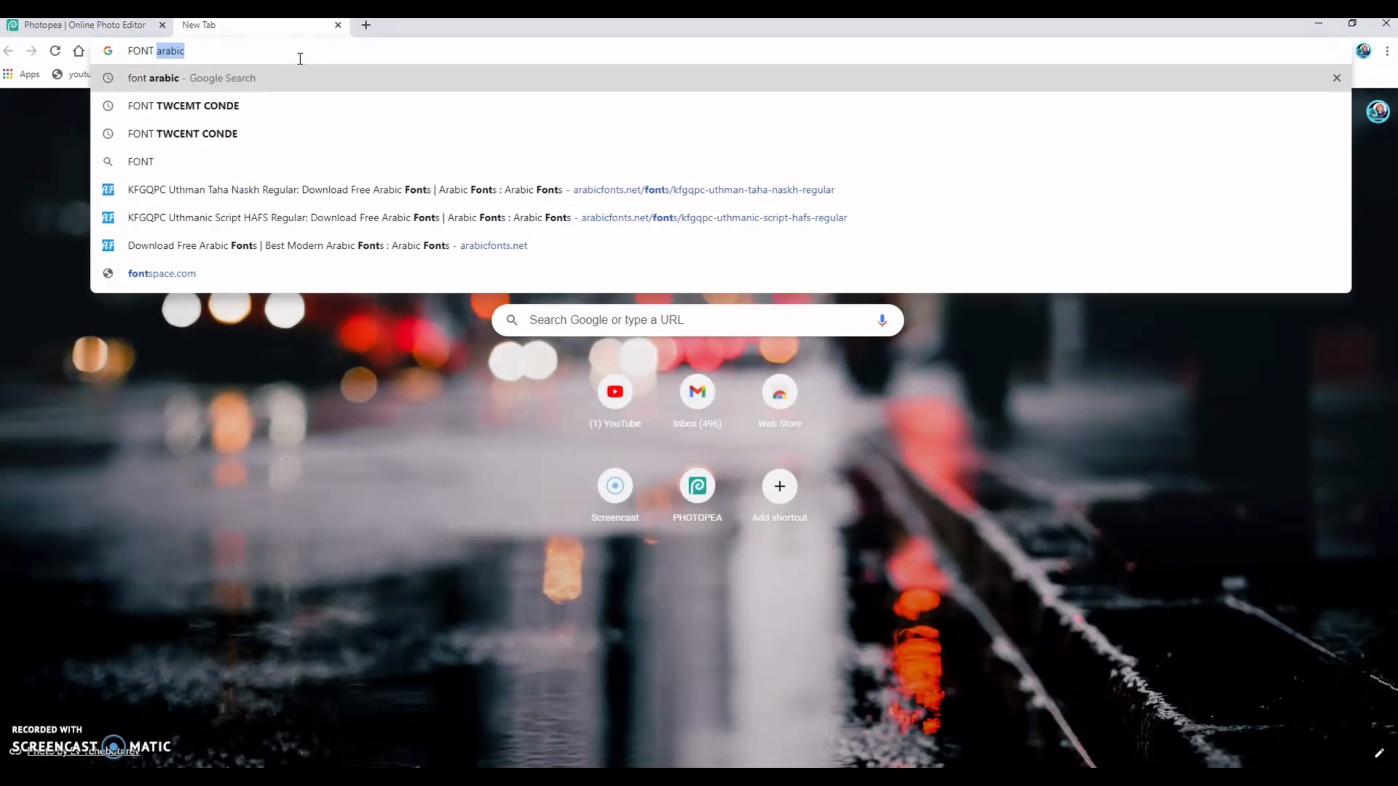
type(" twcenMt extra bold")
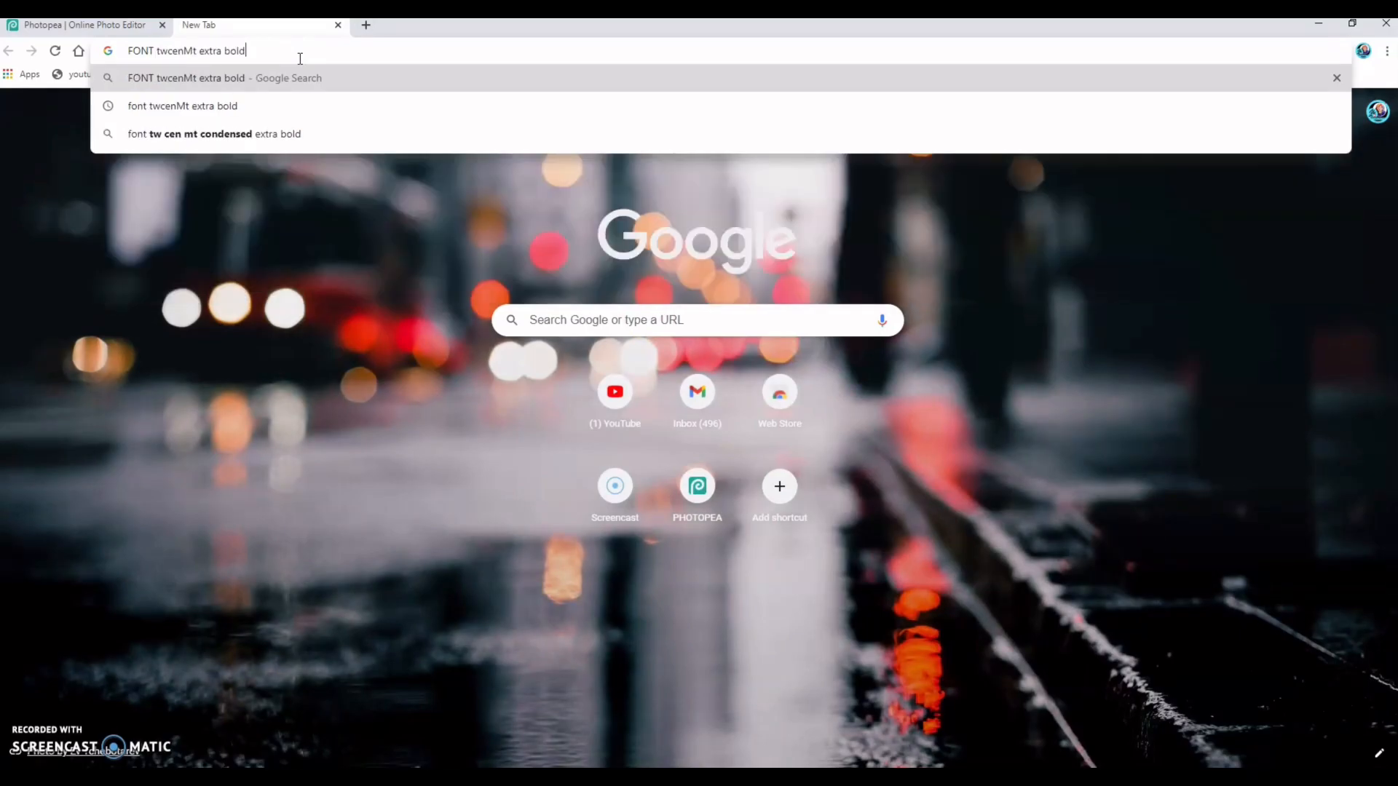
left_click(342, 96)
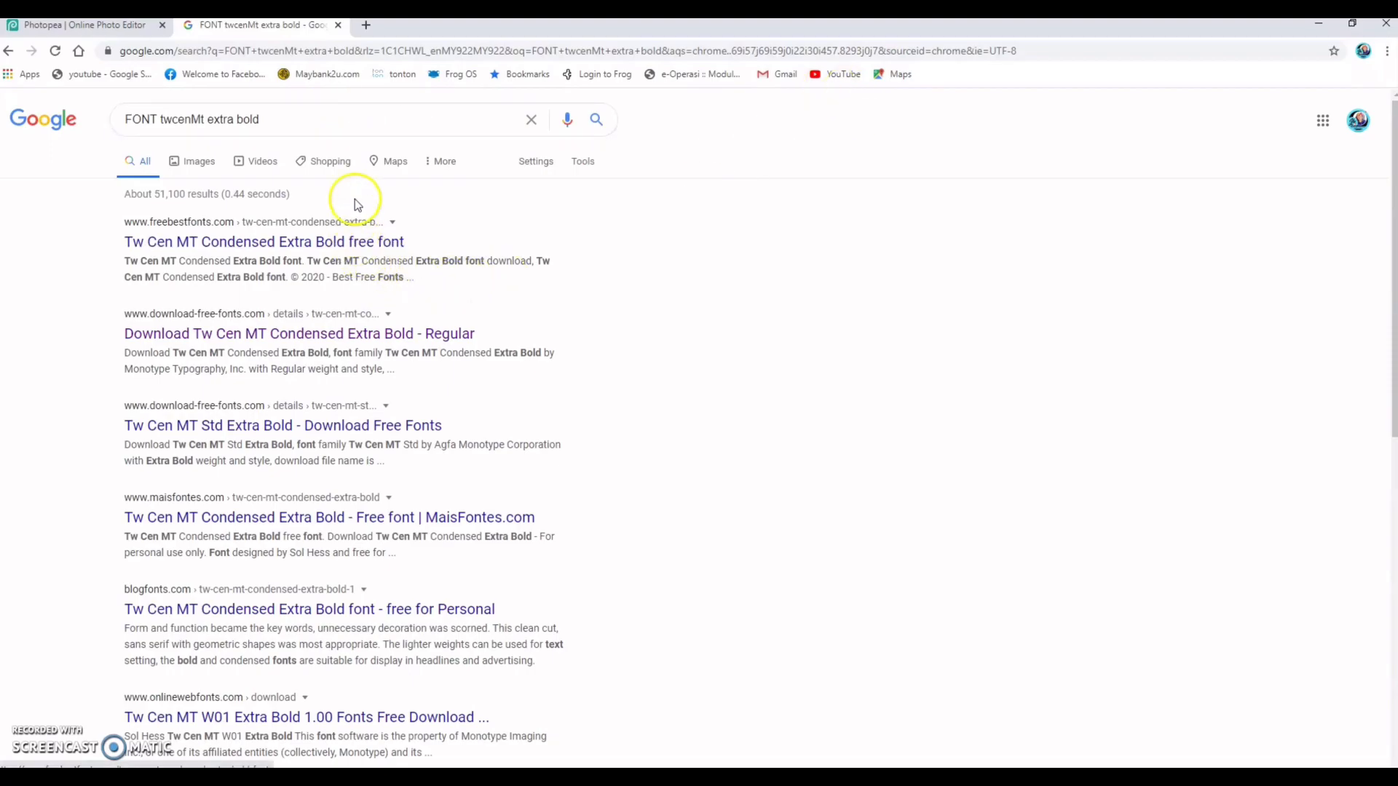
Step: Download the Tw Cen MT Condensed Extra Bold font from download-free-fonts.com
left_click(342, 335)
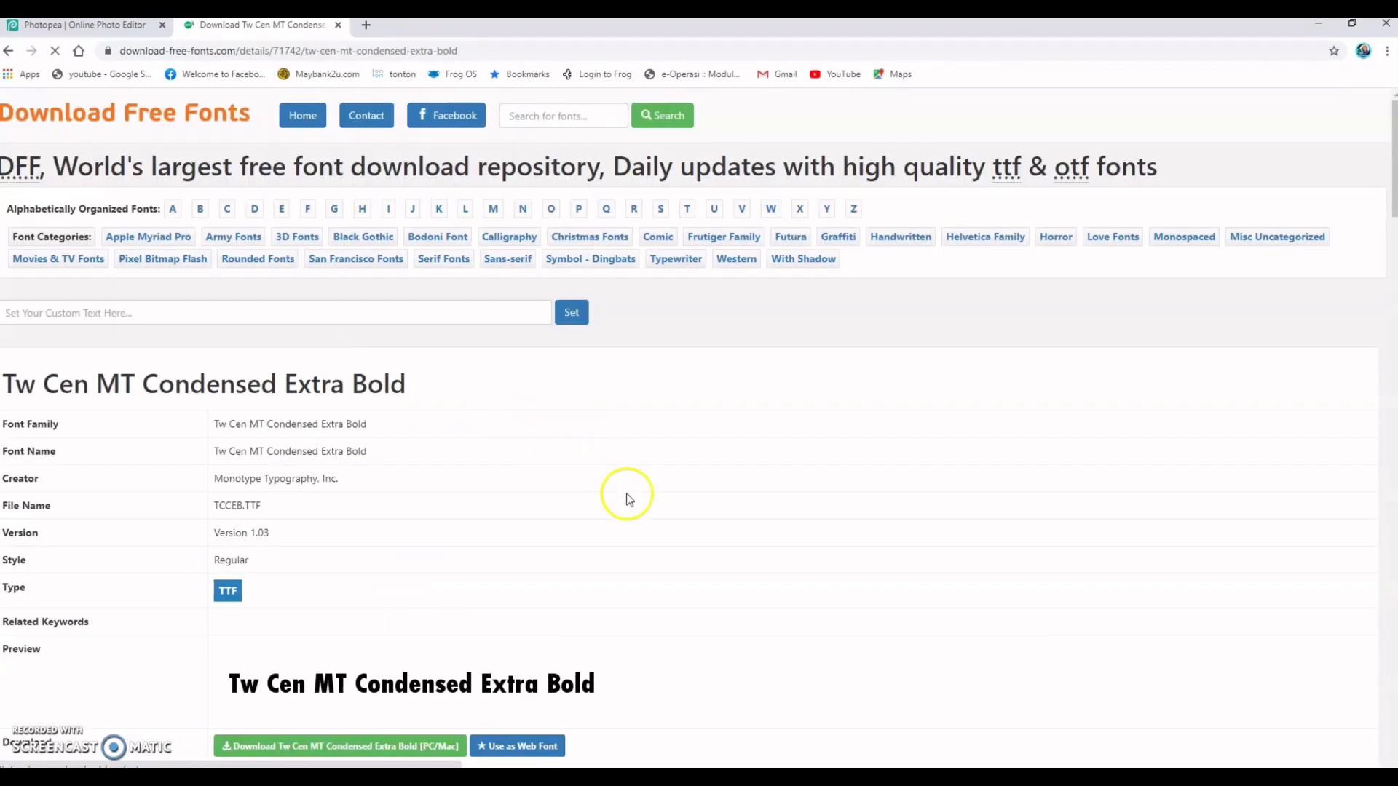
scroll(627, 497, "down", 2)
scroll(631, 500, "down", 2)
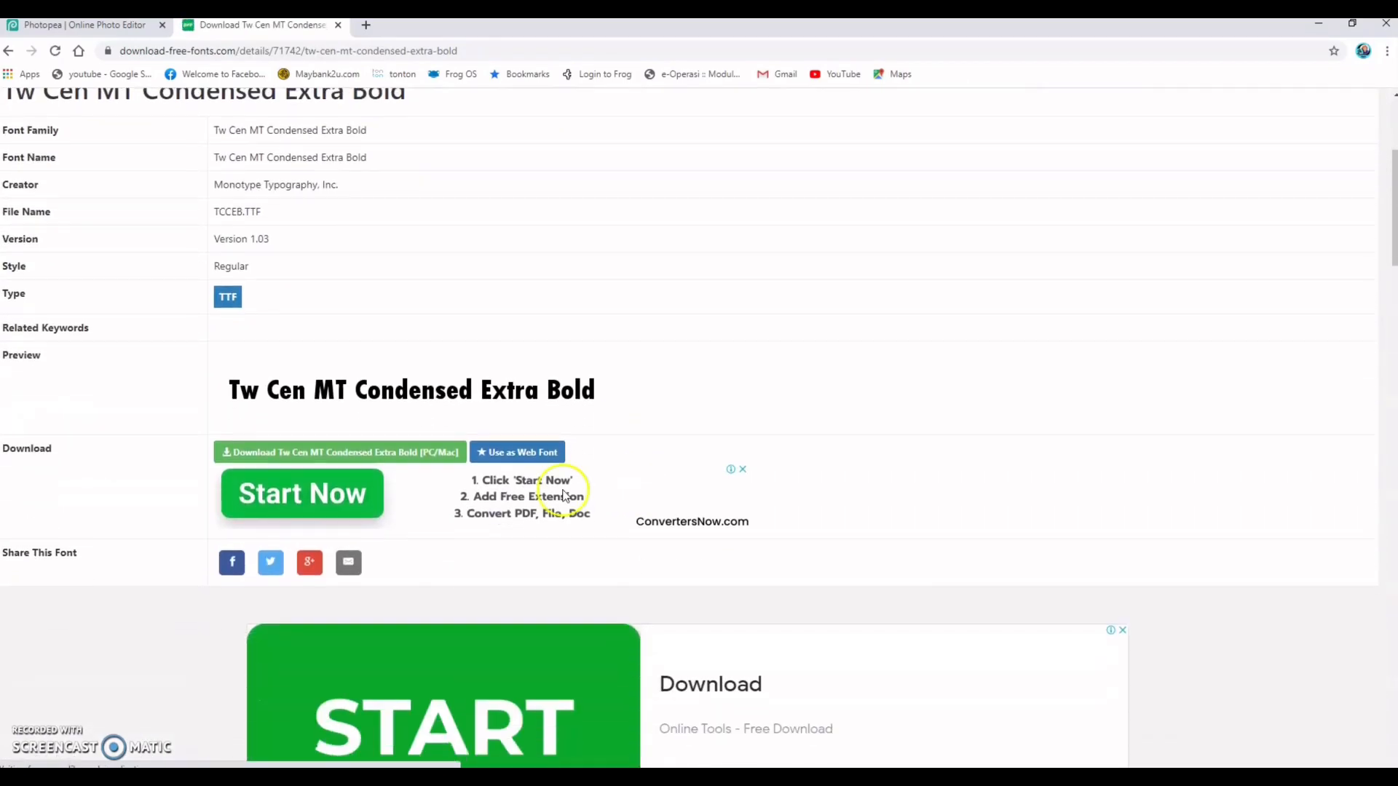
left_click(341, 451)
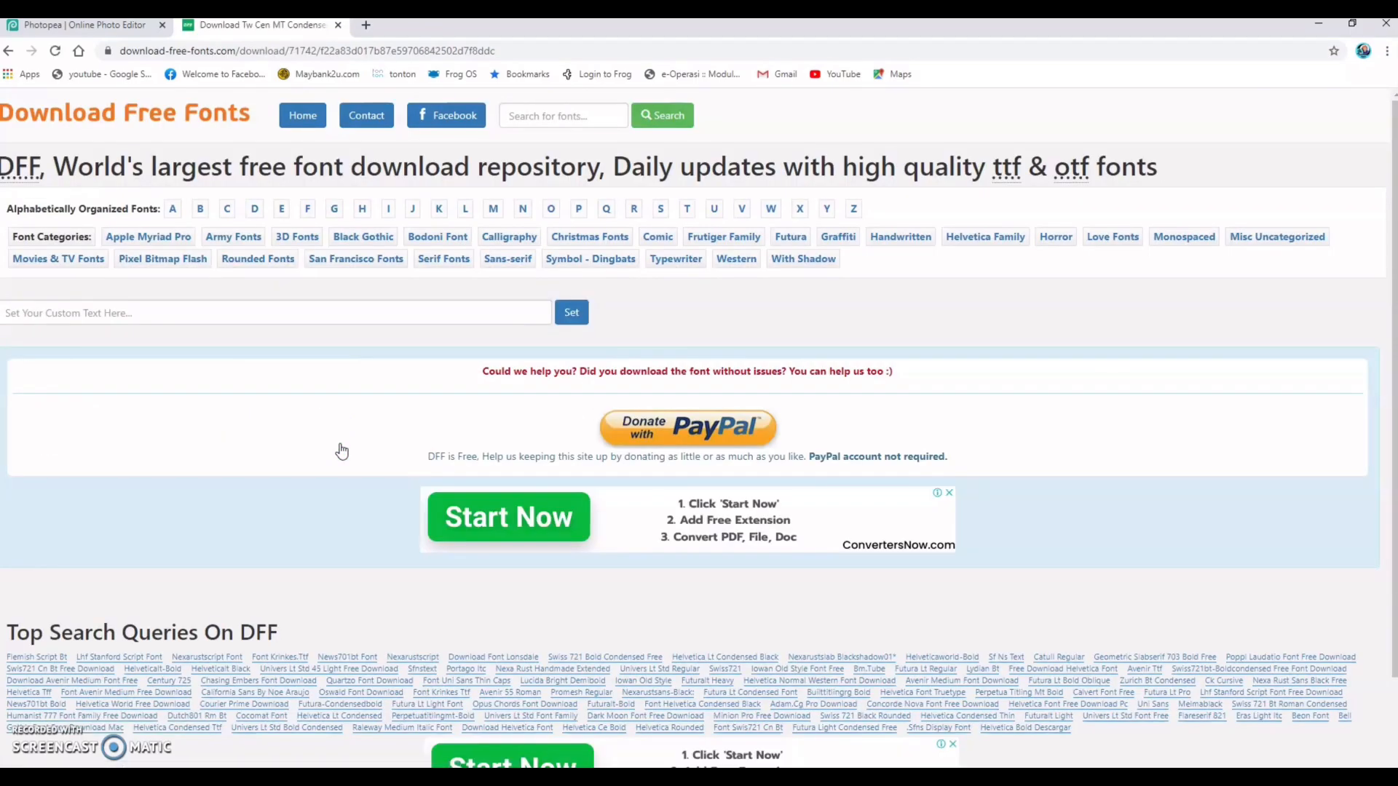
left_click(338, 393)
scroll(480, 566, "down", 2)
scroll(478, 555, "up", 2)
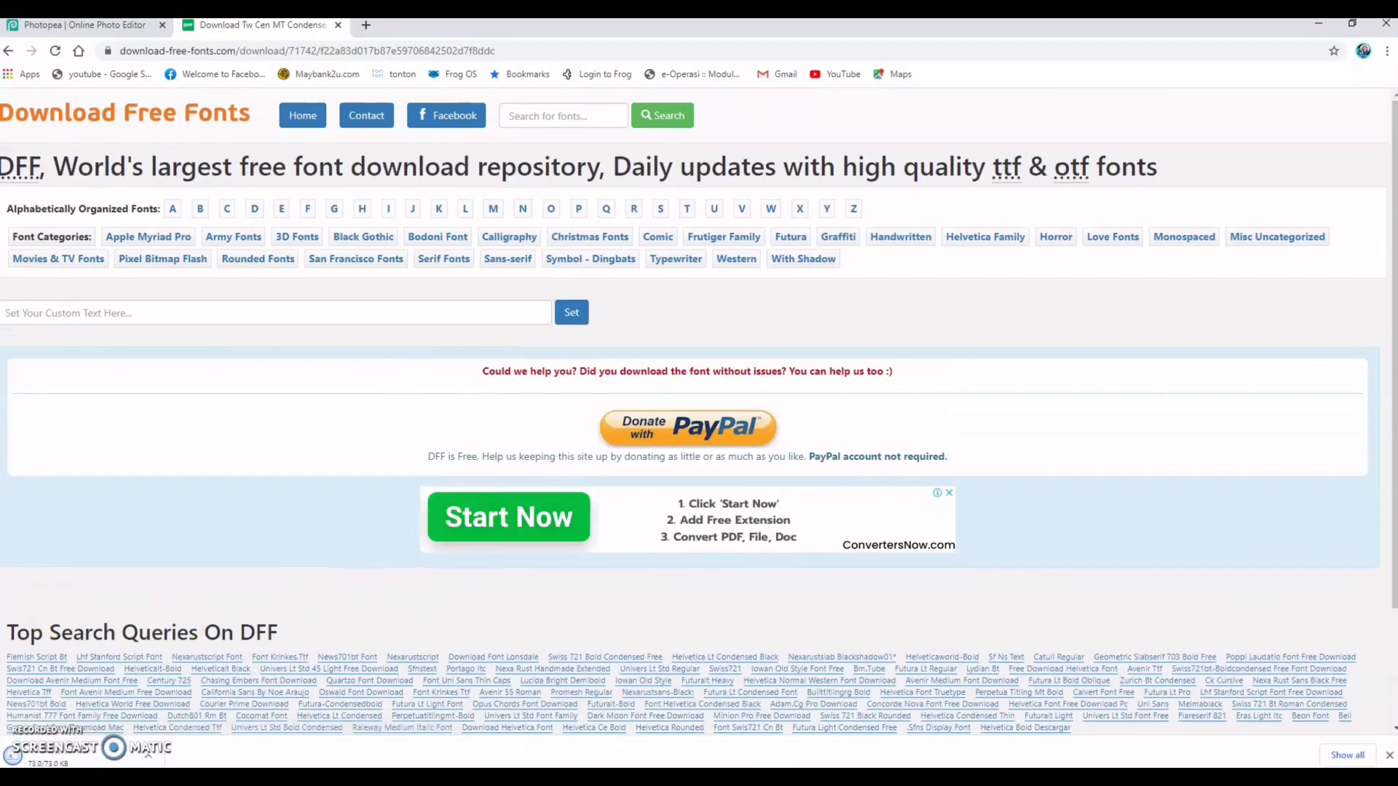
left_click(78, 757)
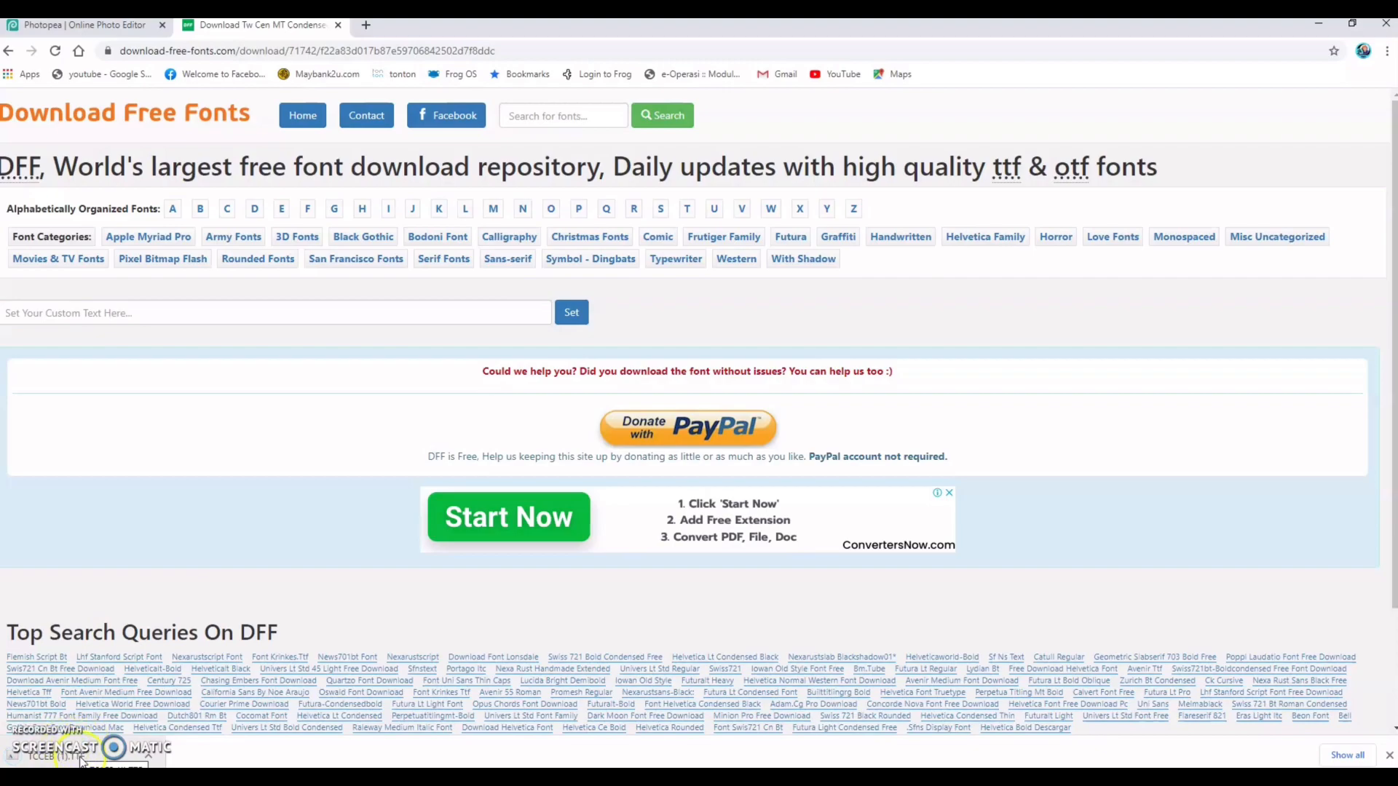
Step: Switch back to Photopea and load the font file TCCEB (1) from Downloads, keeping it for future sessions
left_click(78, 28)
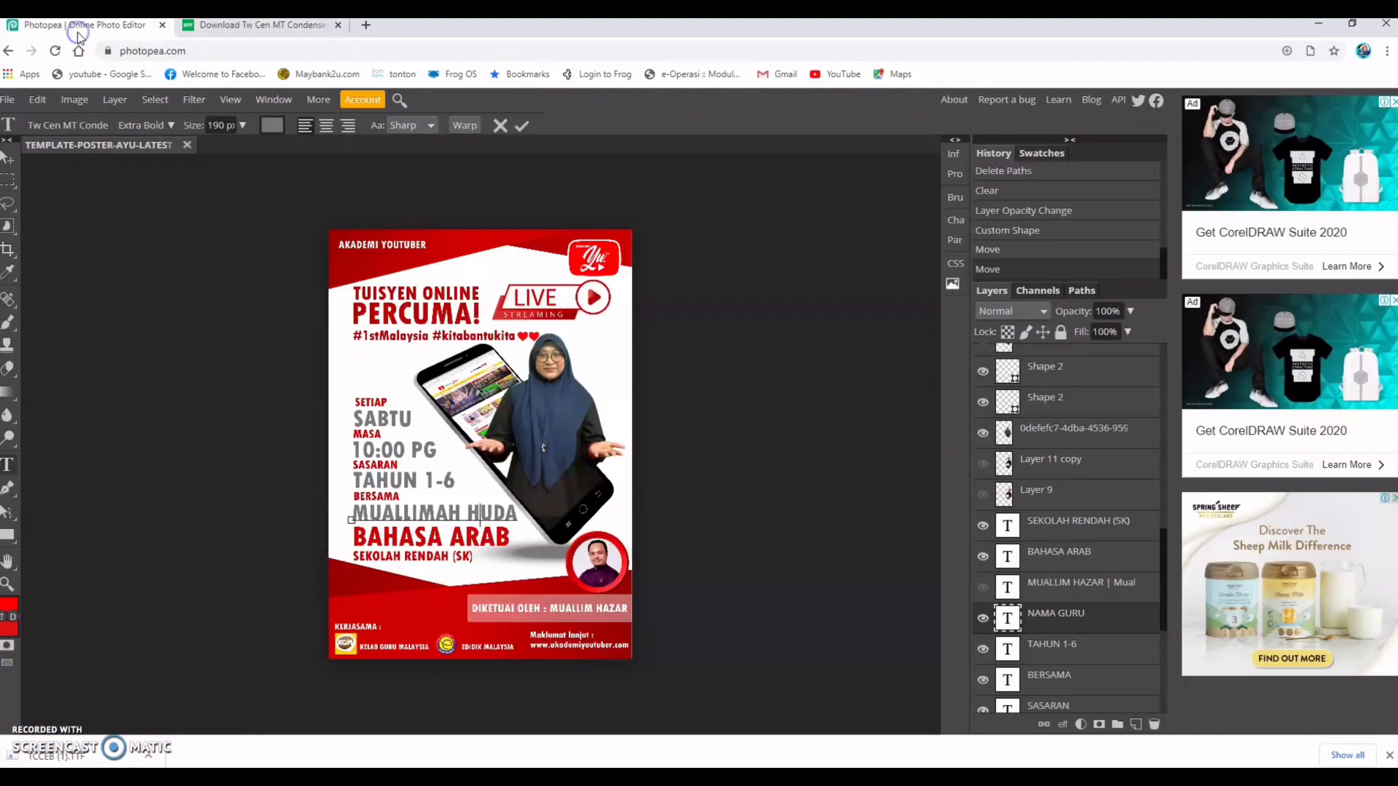
left_click(102, 127)
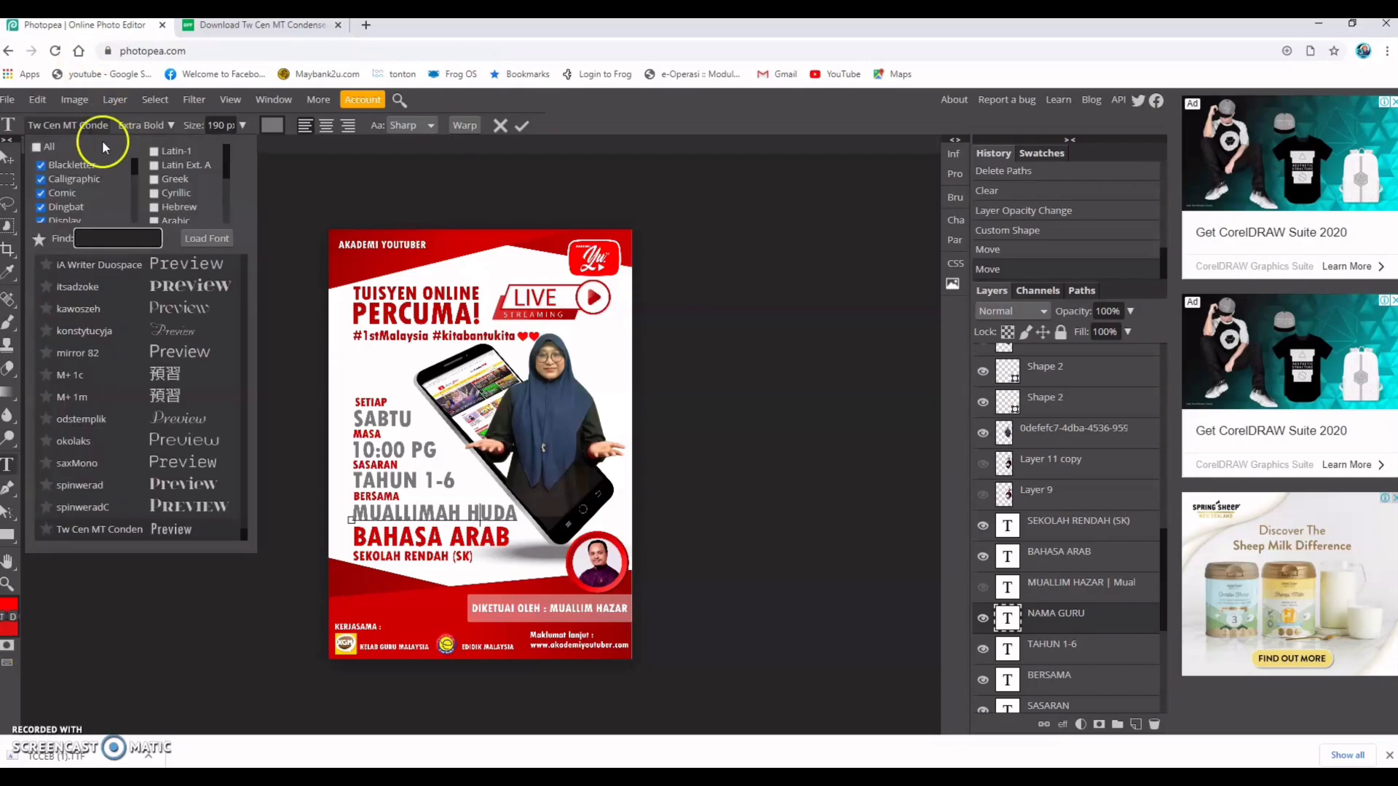
left_click(207, 238)
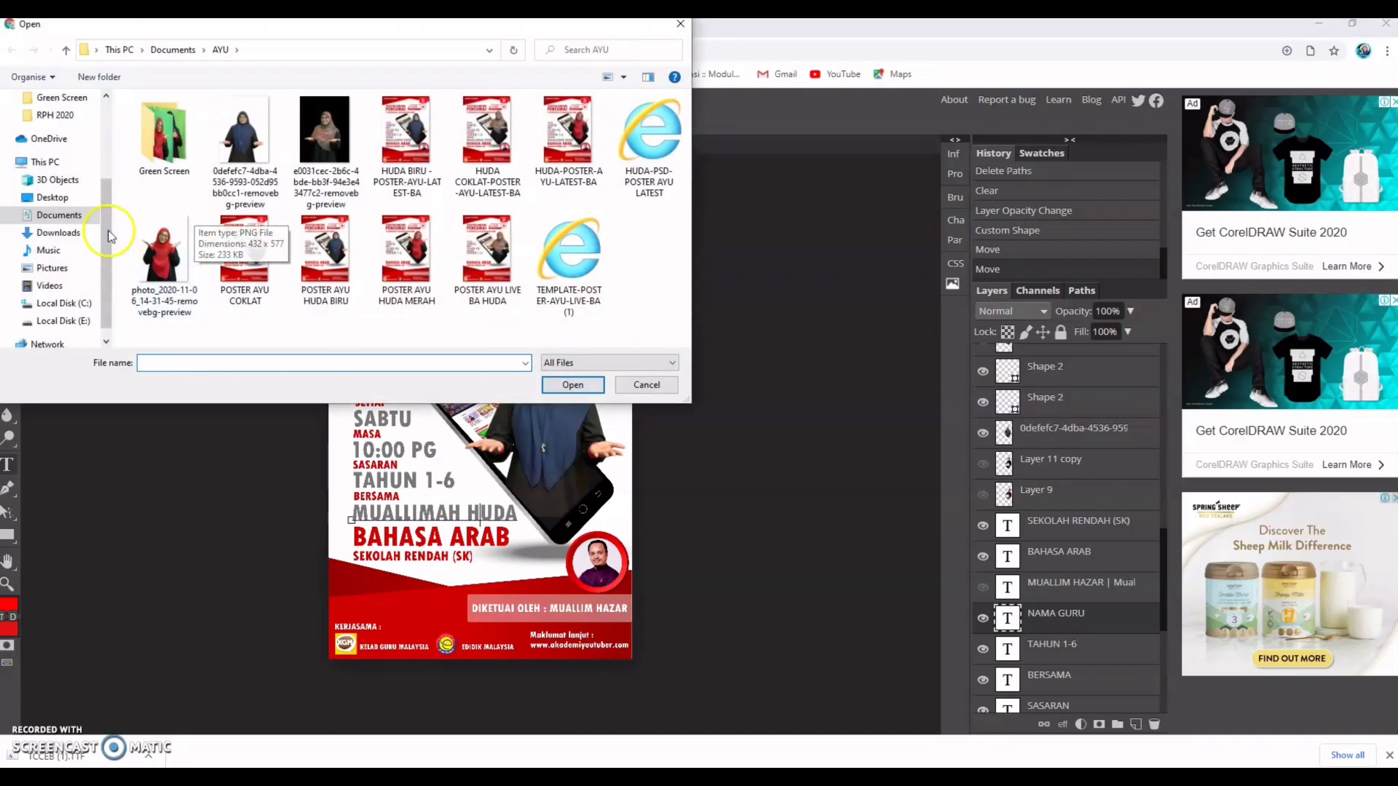
scroll(101, 211, "up", 3)
left_click(62, 145)
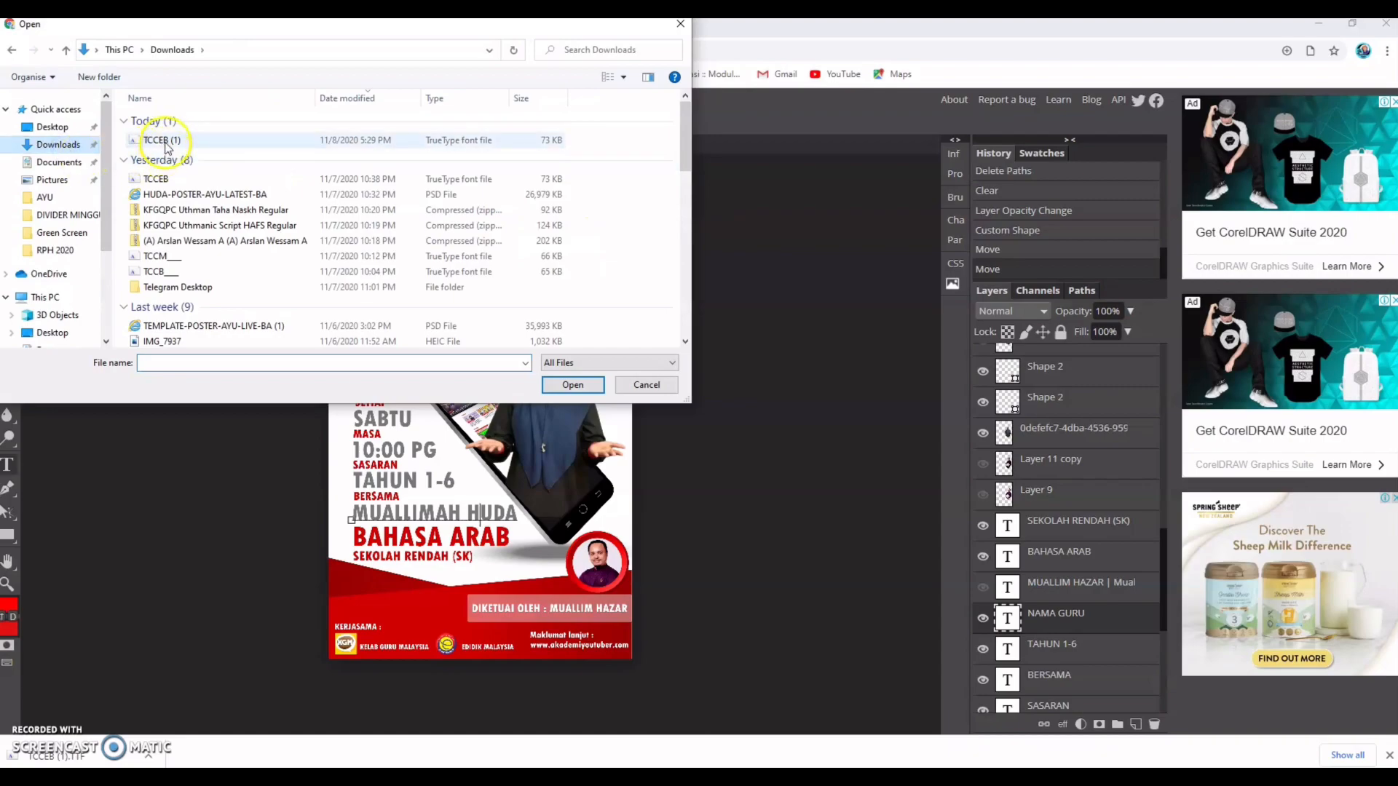
double_click(166, 142)
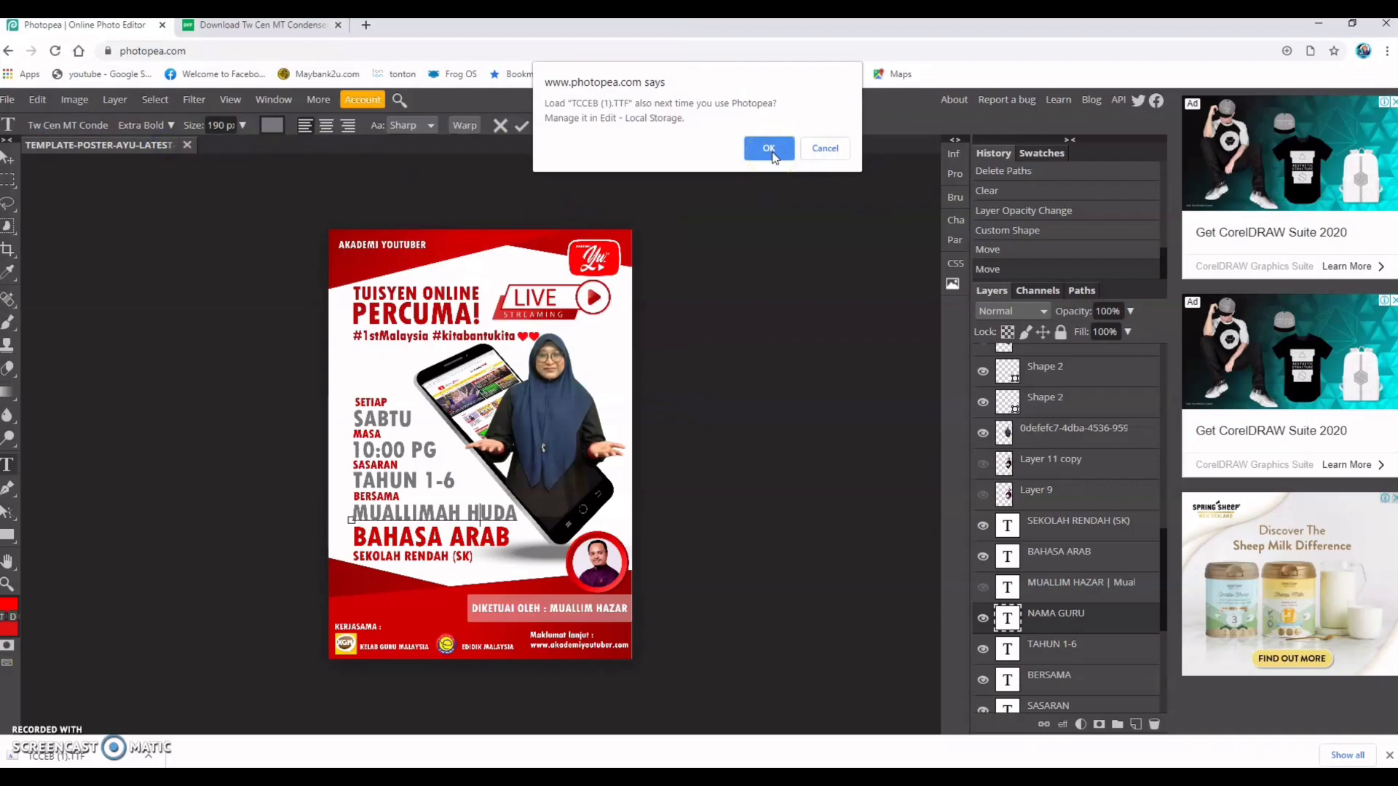
left_click(771, 151)
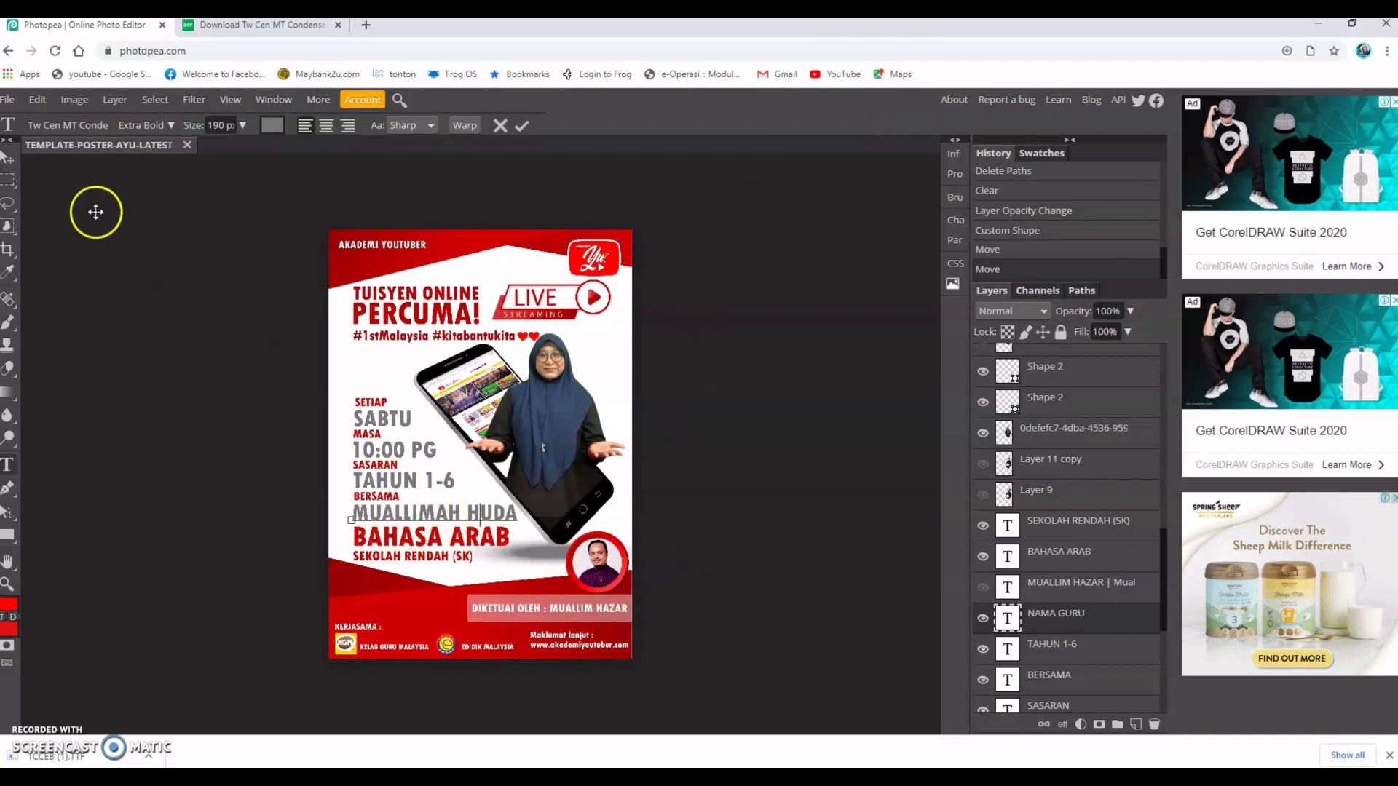
left_click(105, 125)
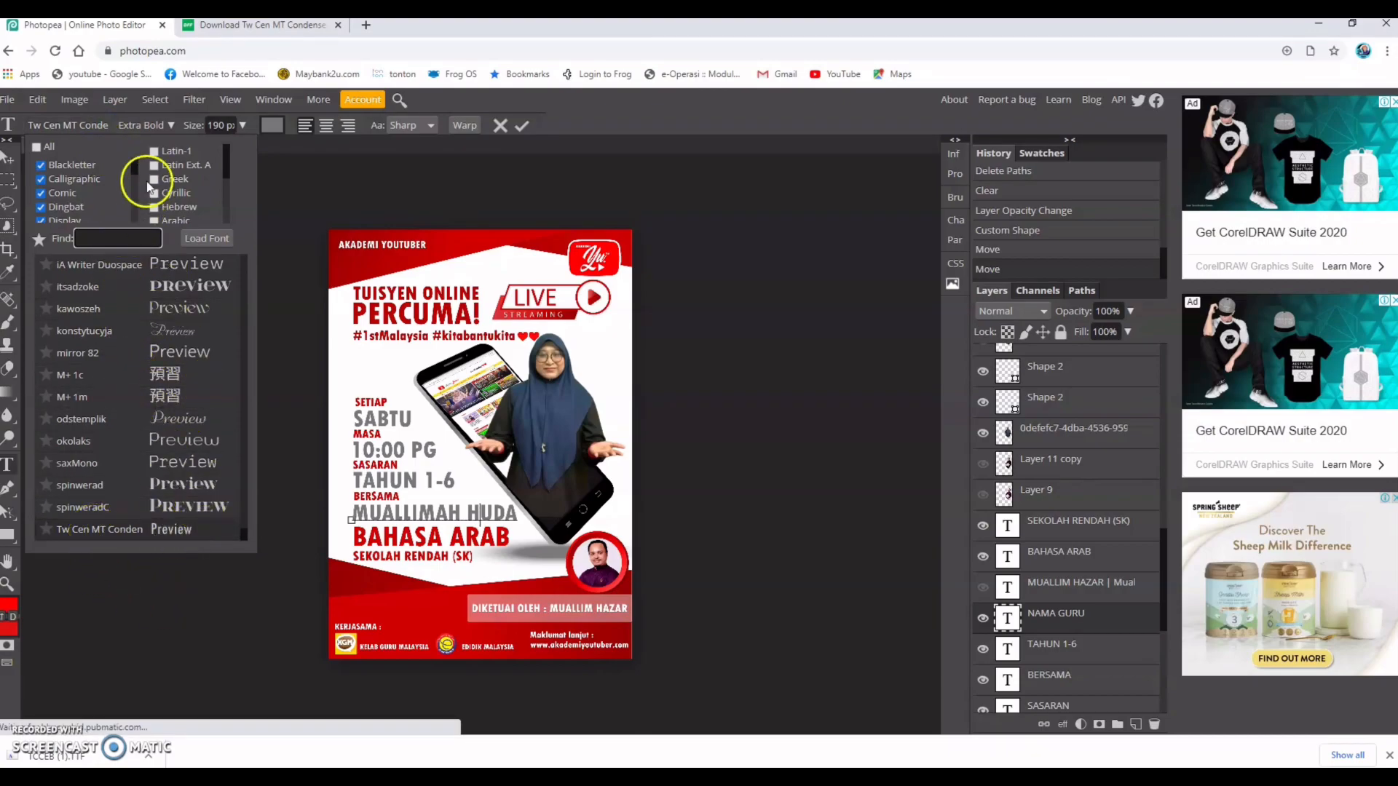
left_click(173, 126)
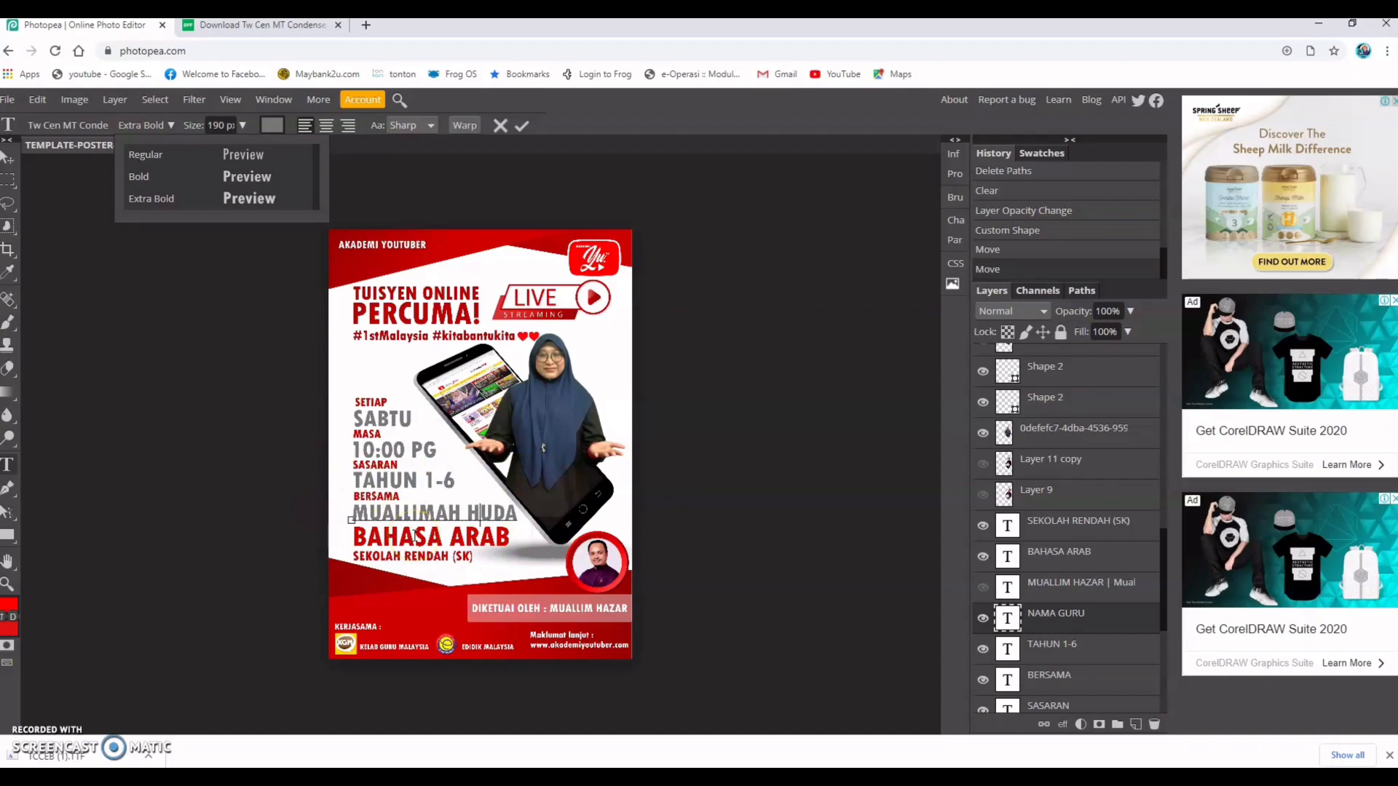
left_click(705, 497)
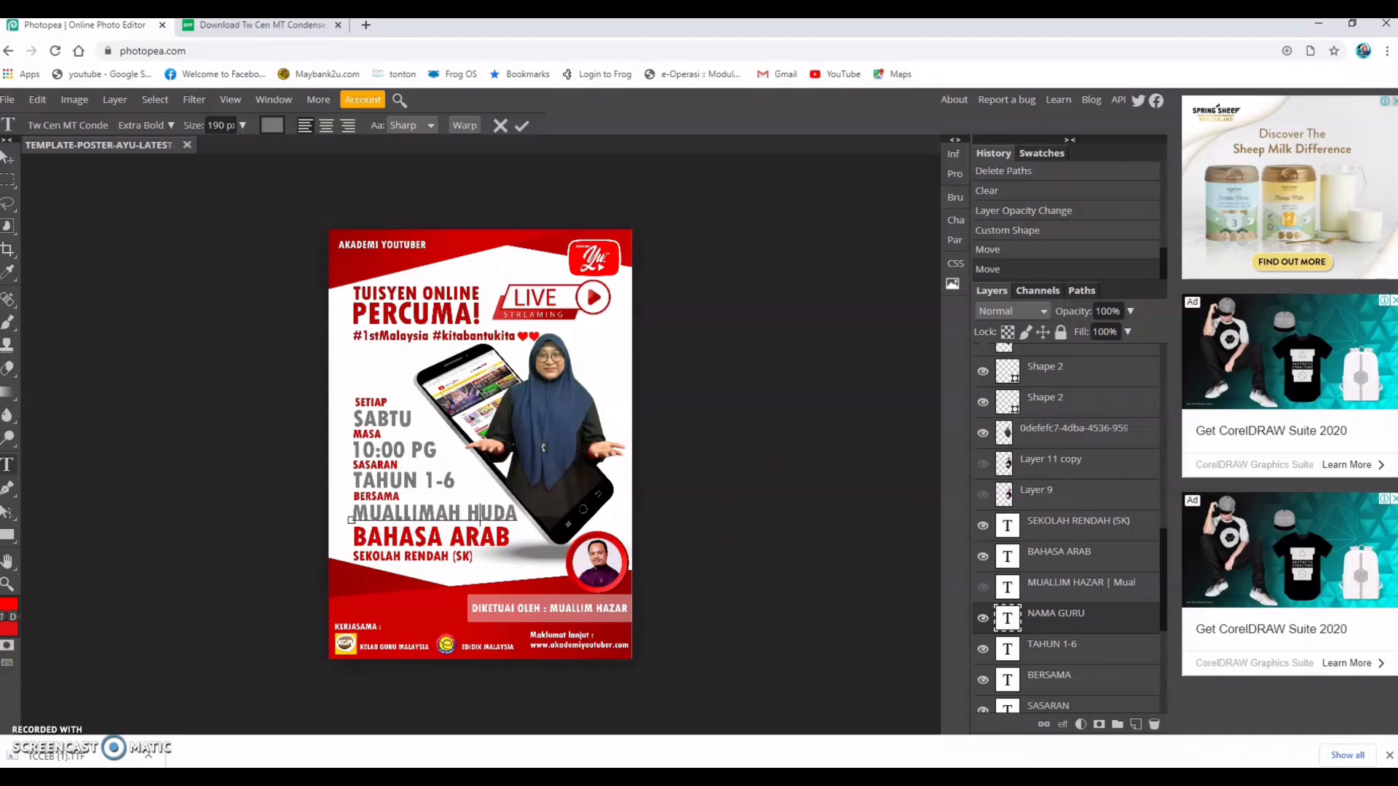
Step: Export the poster as a 2480 × 3508 px PNG at 100% quality and show the saved file in its folder
left_click(8, 100)
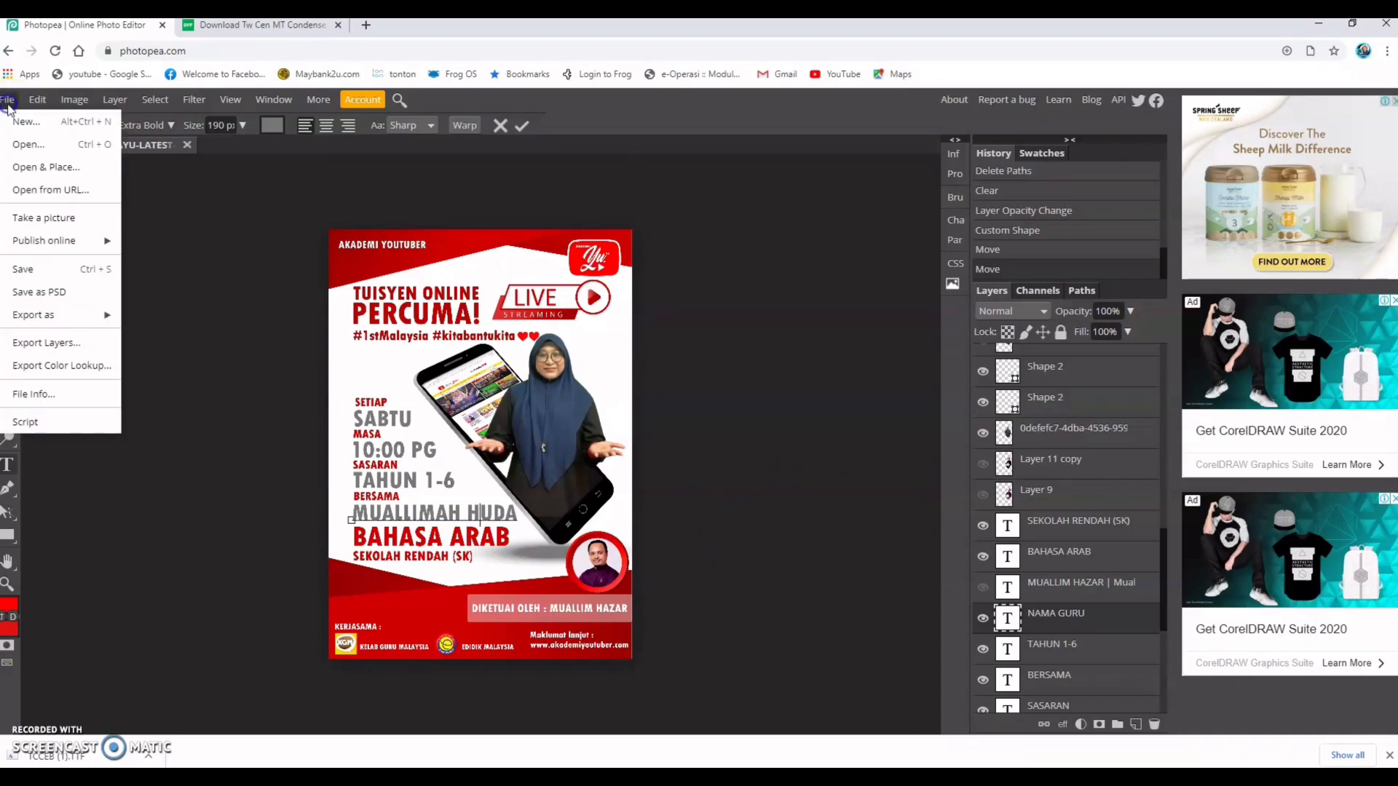
mouse_move(69, 315)
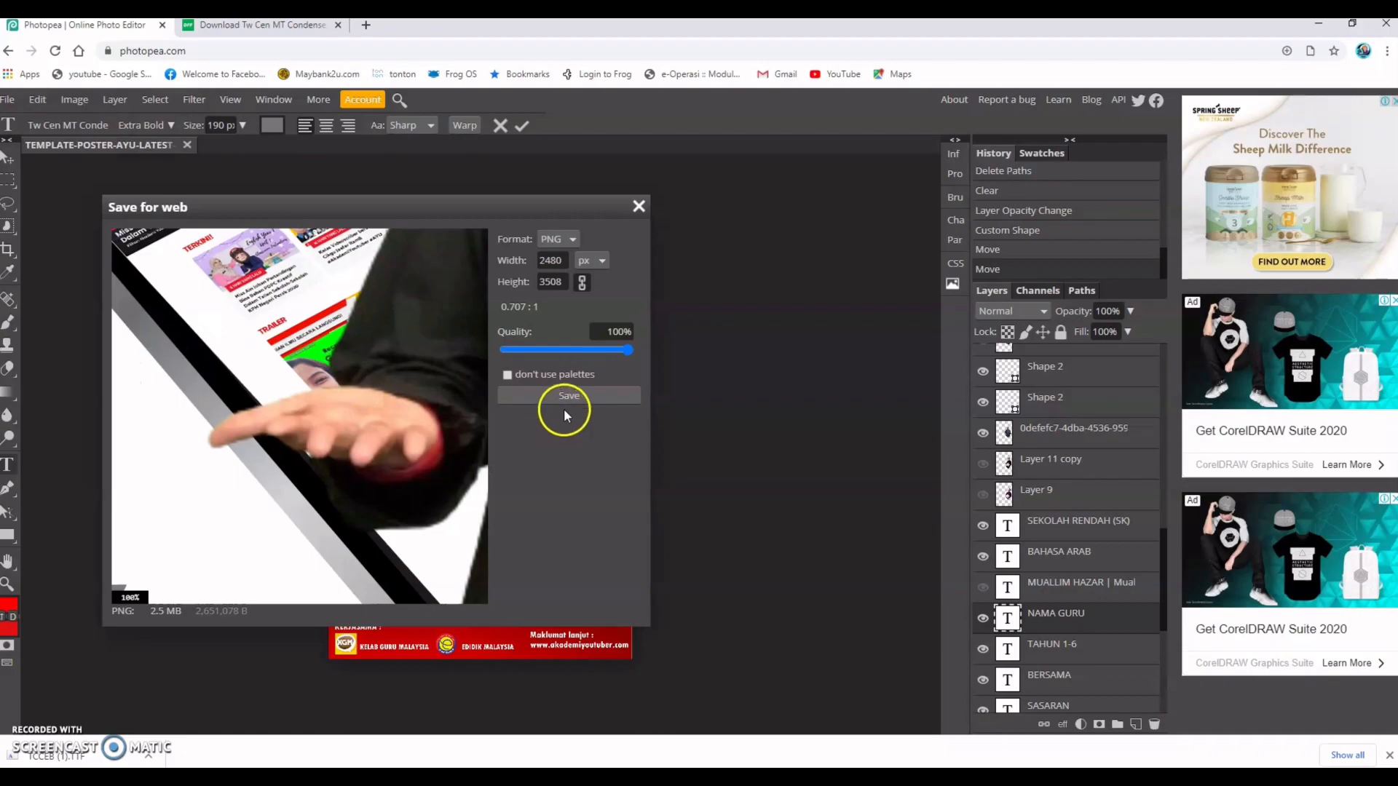
left_click(562, 400)
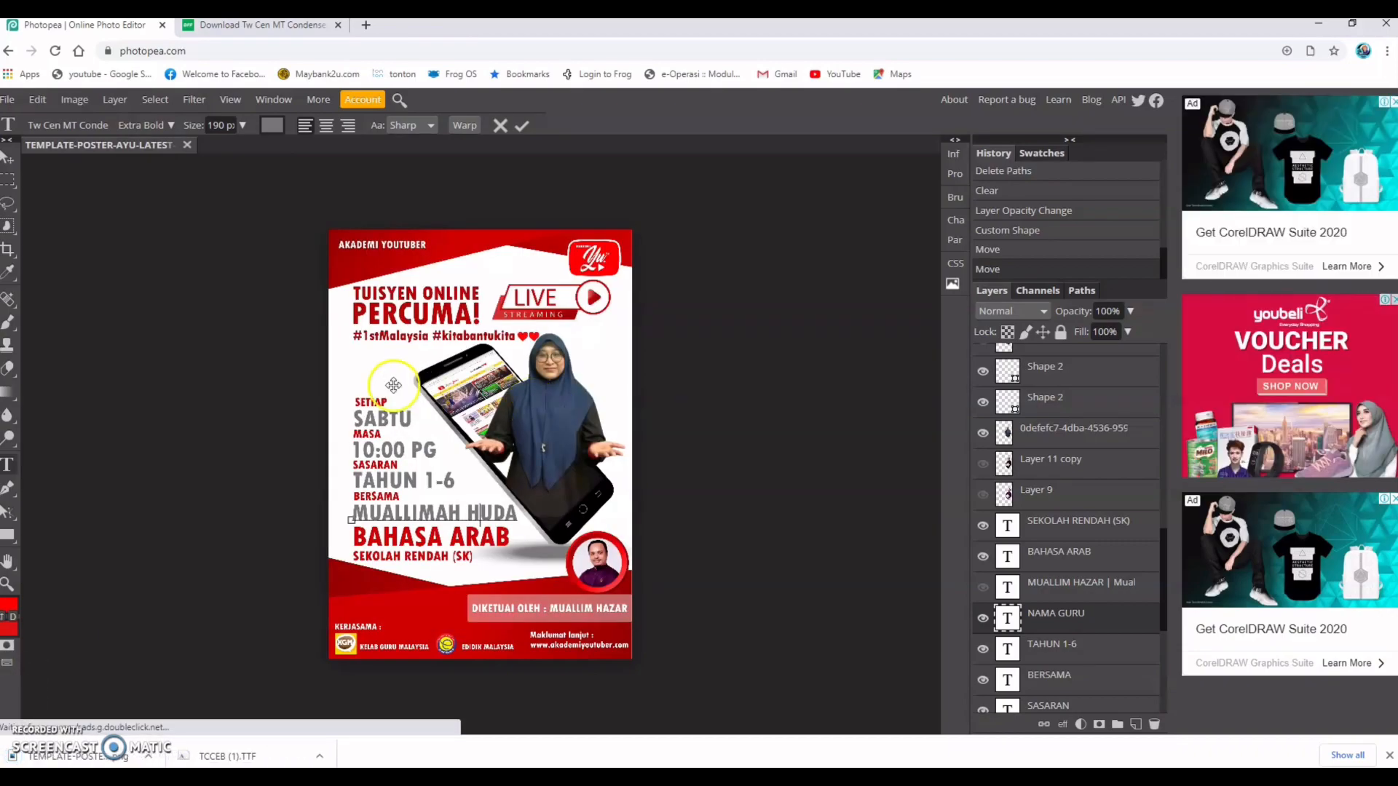
left_click(148, 755)
left_click(170, 709)
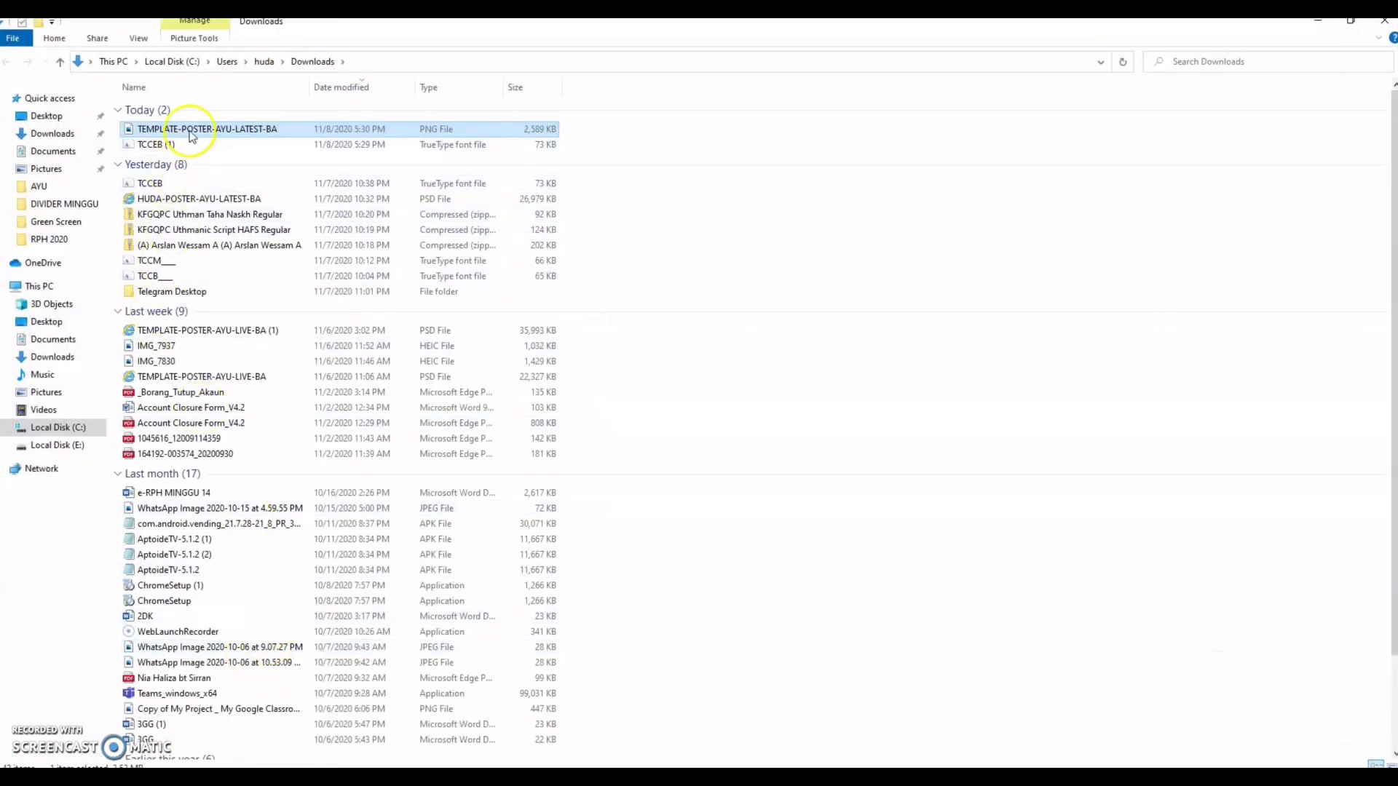